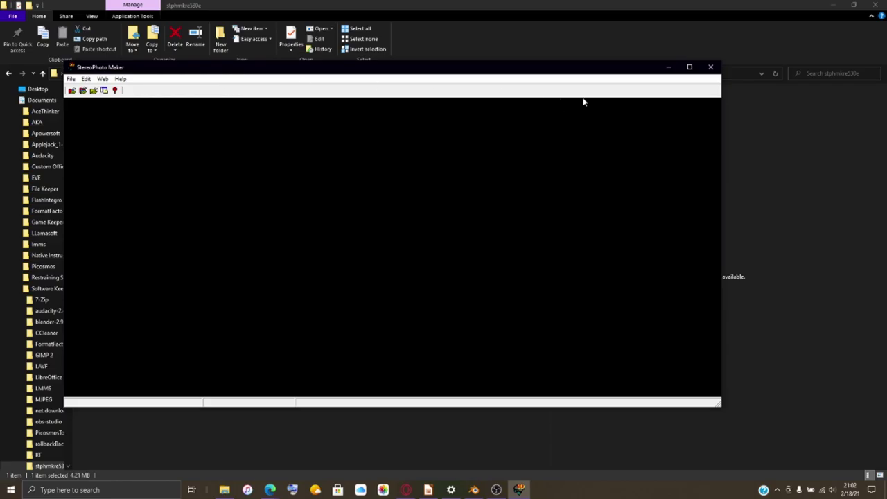
Maximize the window and look through the Pictures folder for a left image to open.
{"action": "left_click", "coordinate": [689, 67]}
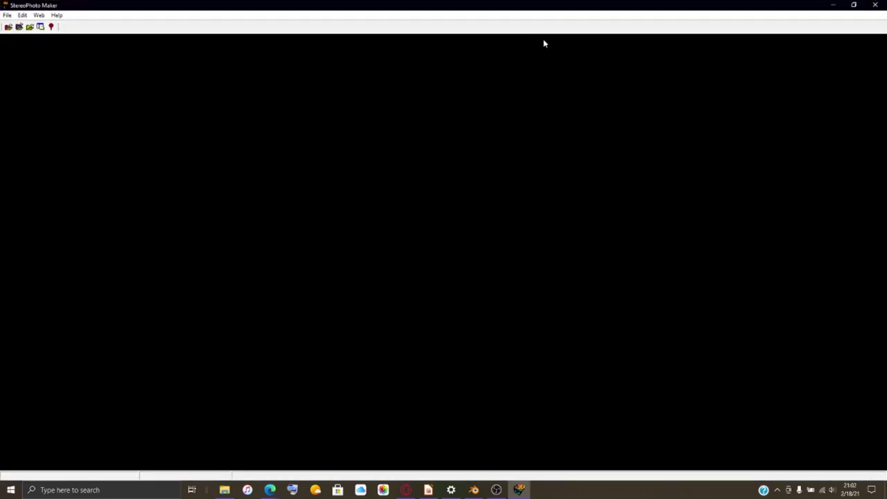
{"action": "left_click", "coordinate": [30, 26]}
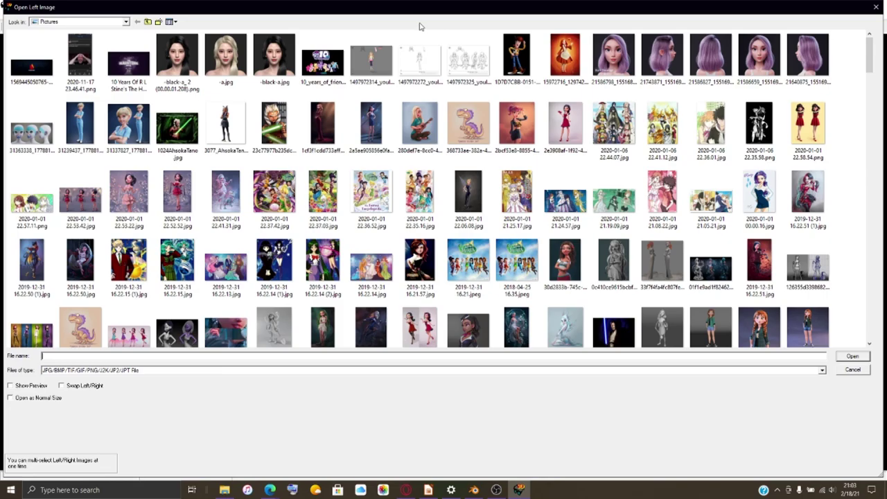
{"action": "scroll", "coordinate": [360, 72], "scroll_direction": "down", "scroll_amount": 5}
{"action": "scroll", "coordinate": [360, 72], "scroll_direction": "up", "scroll_amount": 5}
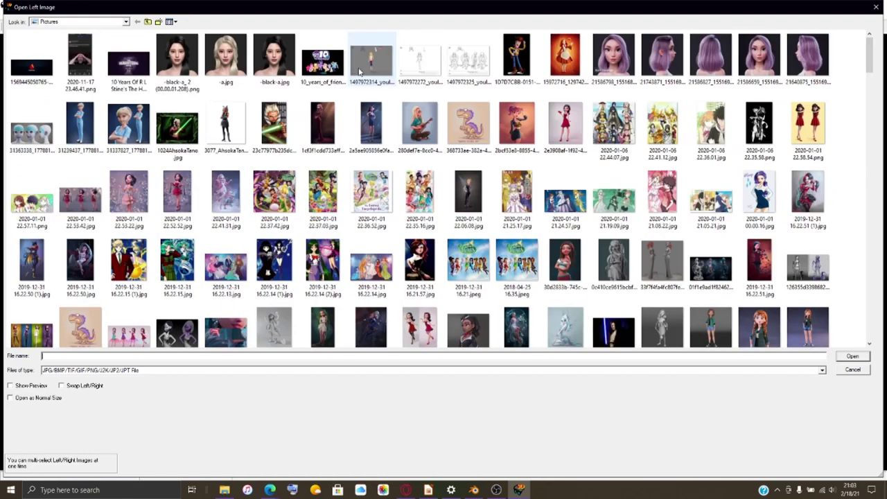
{"action": "scroll", "coordinate": [361, 72], "scroll_direction": "down", "scroll_amount": 4}
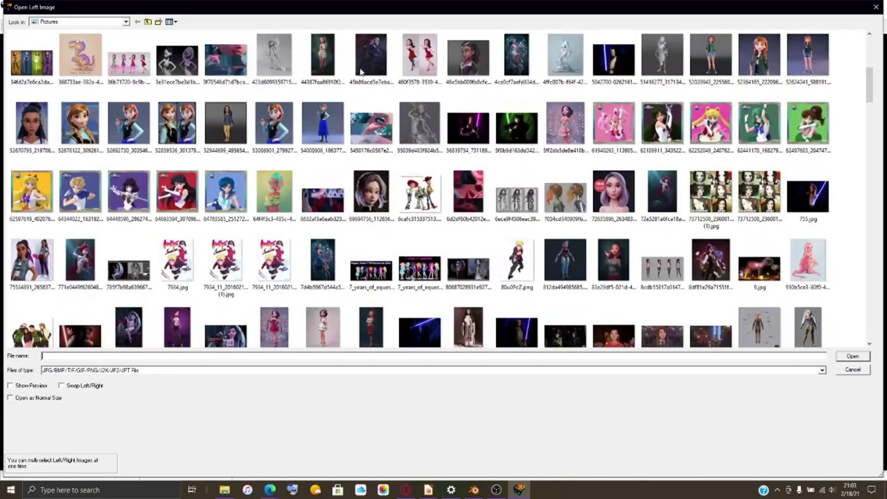
{"action": "scroll", "coordinate": [361, 71], "scroll_direction": "up", "scroll_amount": 4}
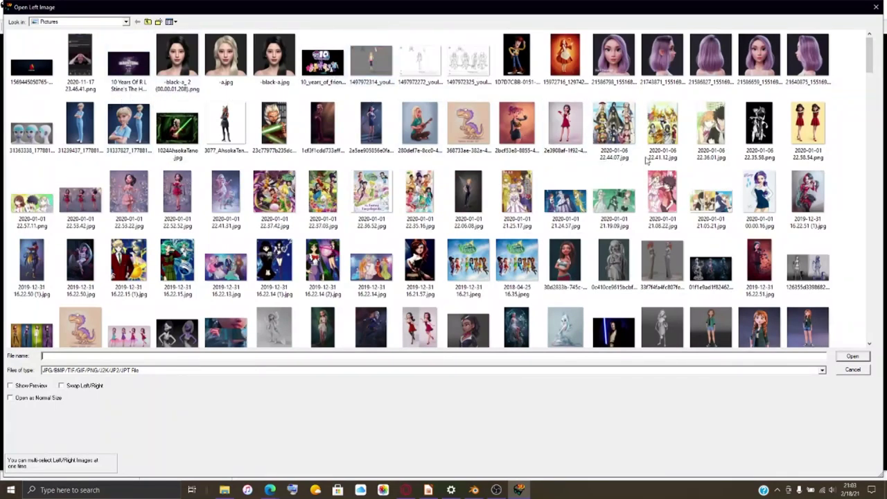
{"action": "left_click", "coordinate": [852, 134]}
{"action": "right_click", "coordinate": [851, 133]}
{"action": "mouse_move", "coordinate": [840, 150]}
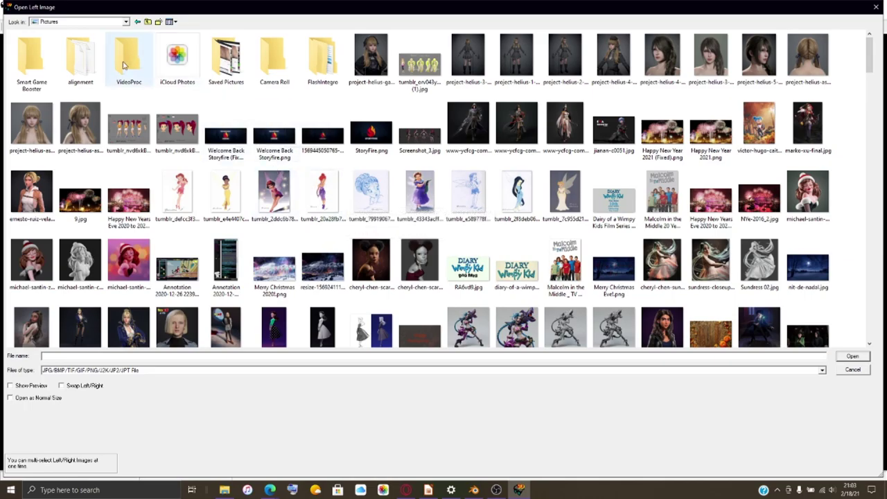
{"action": "left_click", "coordinate": [875, 6]}
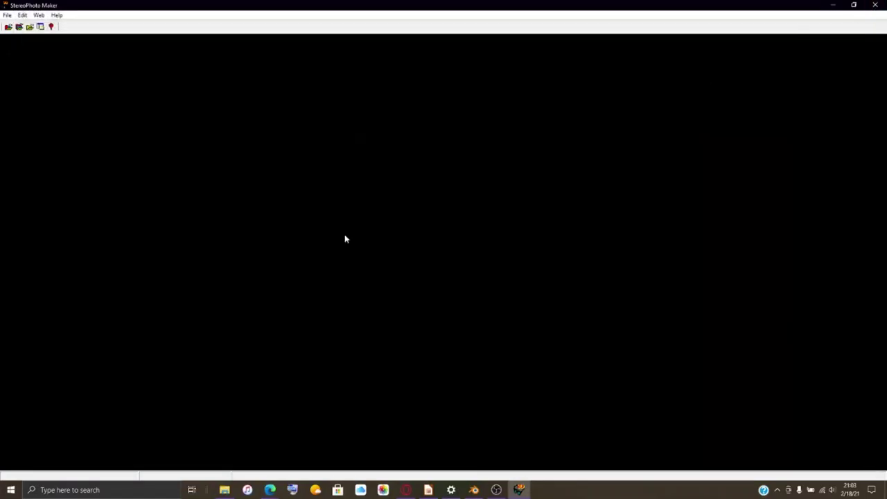
Switch to File Explorer and move today's five images from the Downloads folder to Pictures.
{"action": "mouse_move", "coordinate": [224, 489]}
{"action": "left_click", "coordinate": [206, 443]}
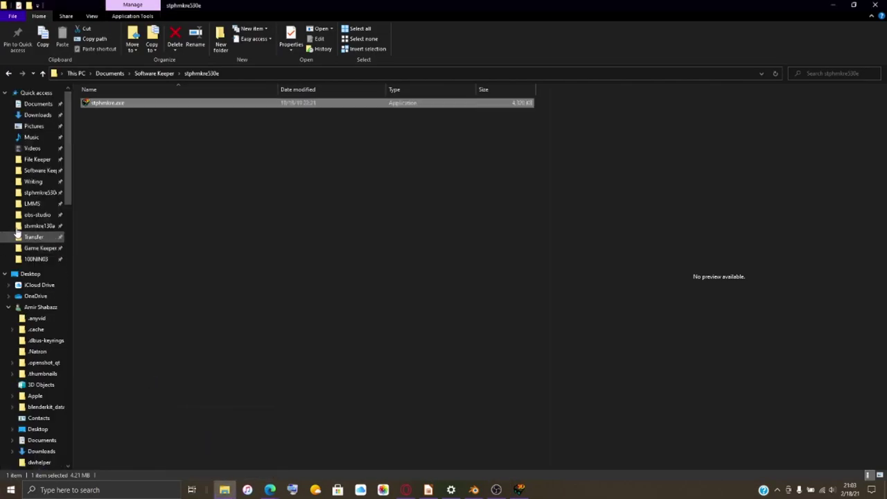
{"action": "left_click", "coordinate": [46, 115]}
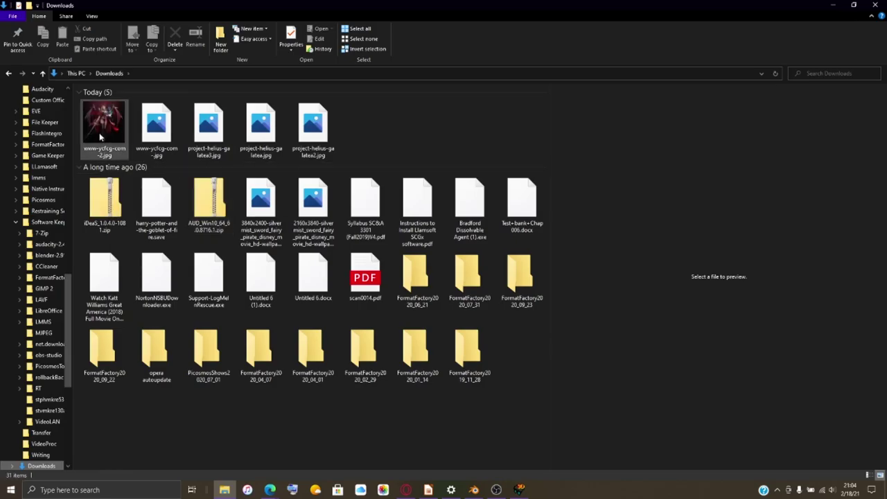
{"action": "left_click_drag", "start_coordinate": [399, 126], "coordinate": [94, 128]}
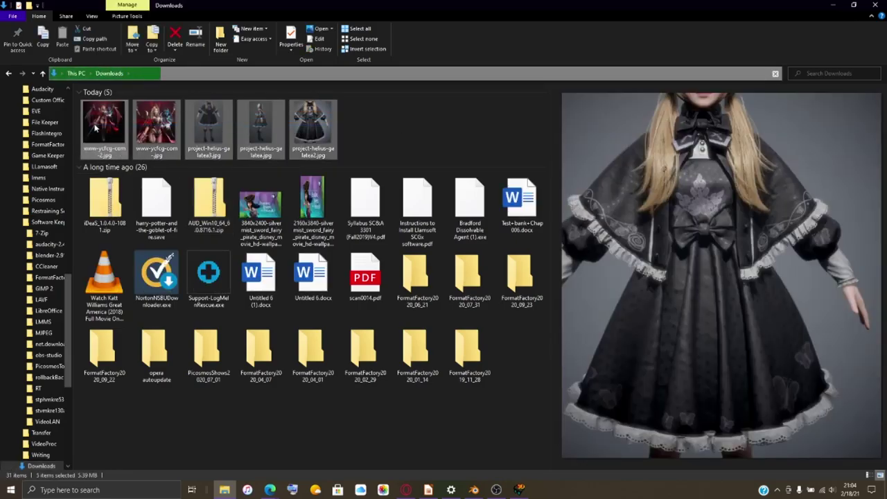
{"action": "left_click", "coordinate": [136, 51]}
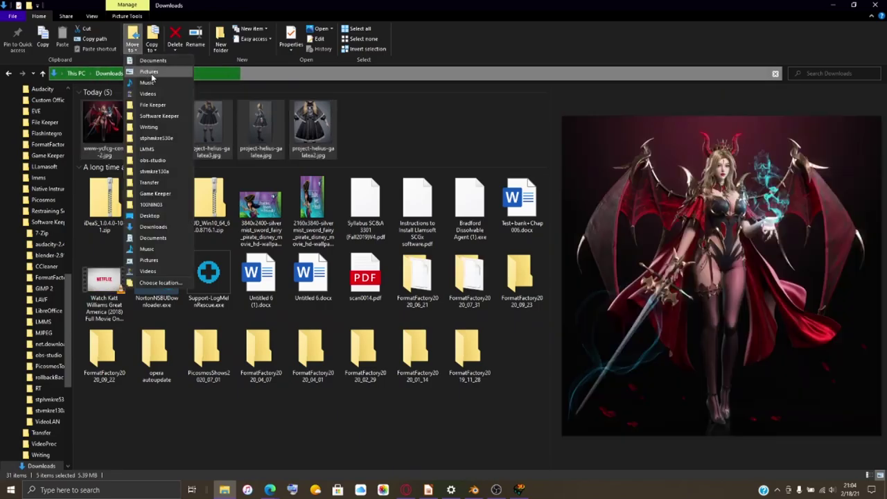
{"action": "left_click", "coordinate": [151, 74]}
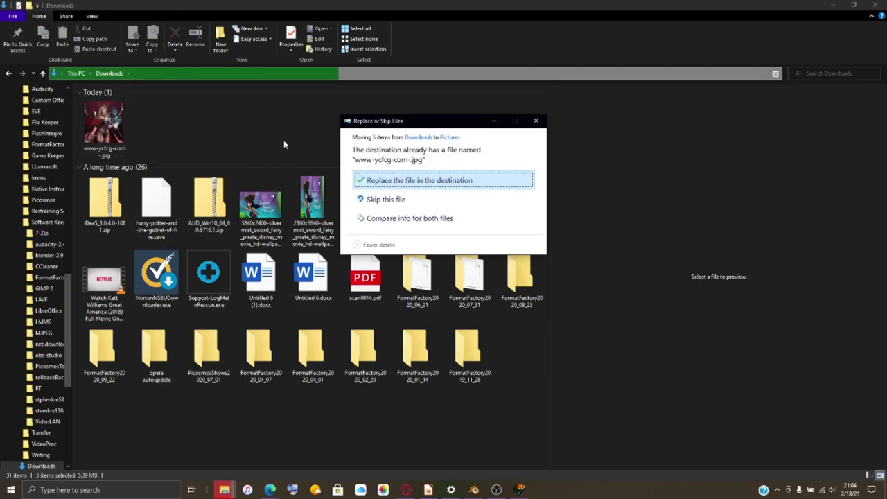
{"action": "key", "text": "Return"}
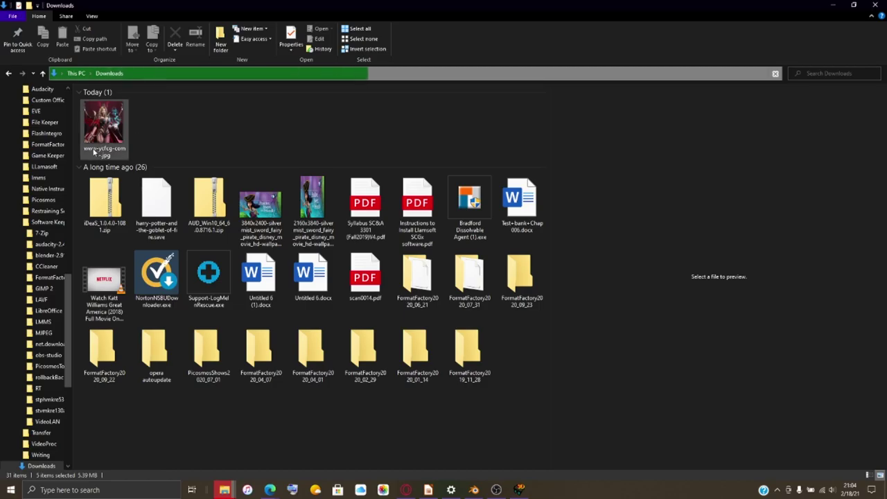
Rename the image left in today's Downloads as www-ycfcg-com-1.jpg and try to move it to Pictures.
{"action": "left_click", "coordinate": [97, 151]}
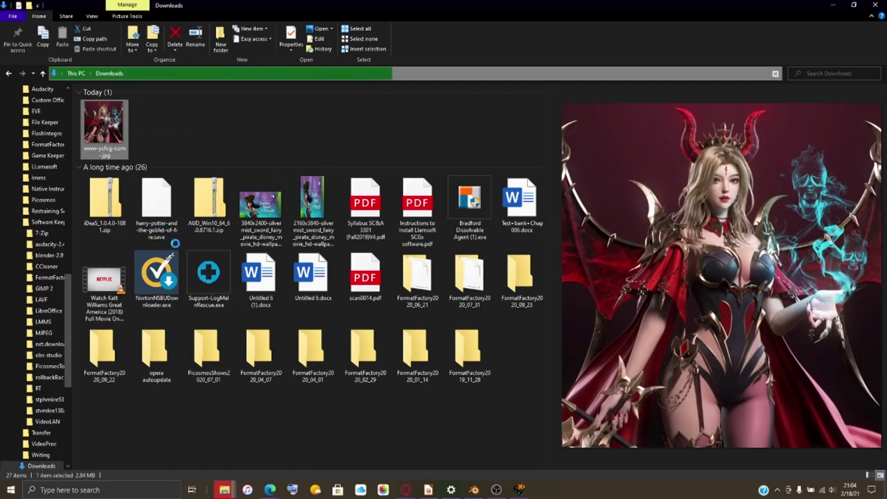
{"action": "right_click", "coordinate": [115, 151]}
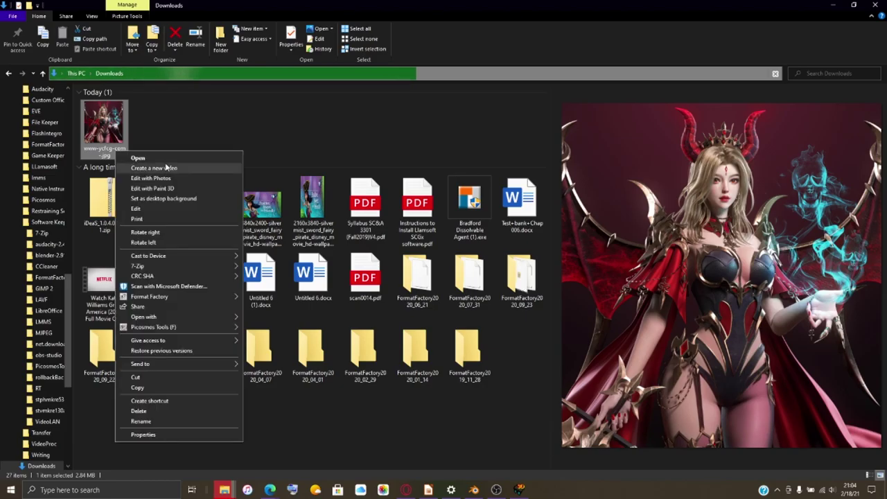
{"action": "left_click", "coordinate": [154, 420]}
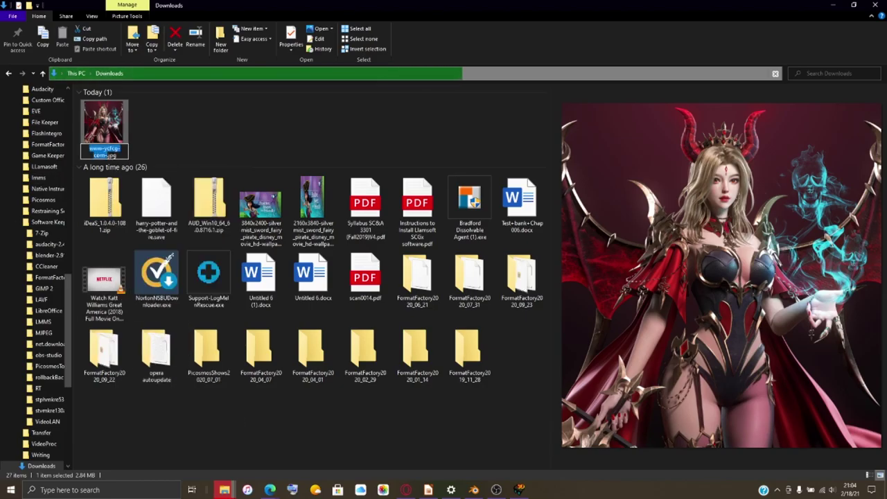
{"action": "left_click", "coordinate": [122, 157]}
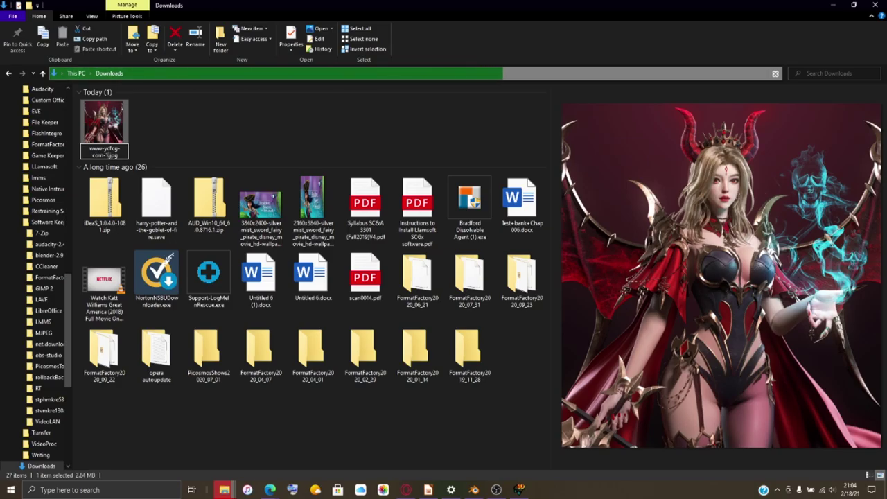
{"action": "key", "text": "Return"}
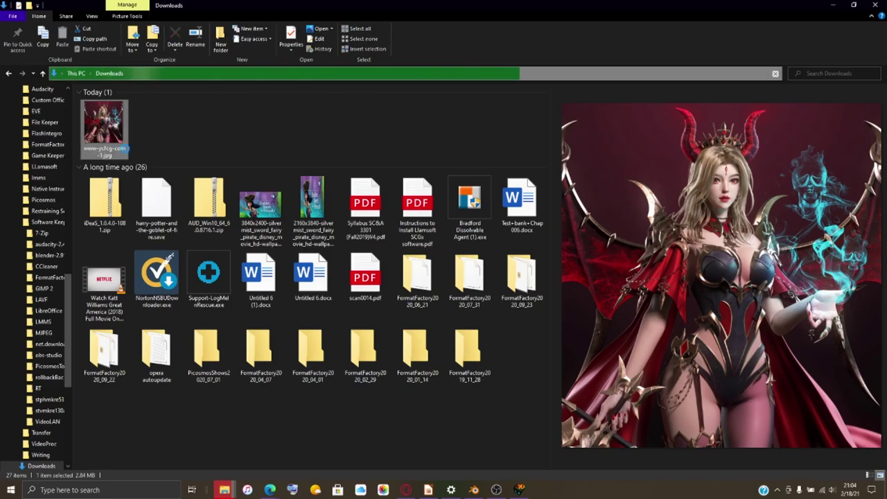
{"action": "left_click", "coordinate": [134, 36]}
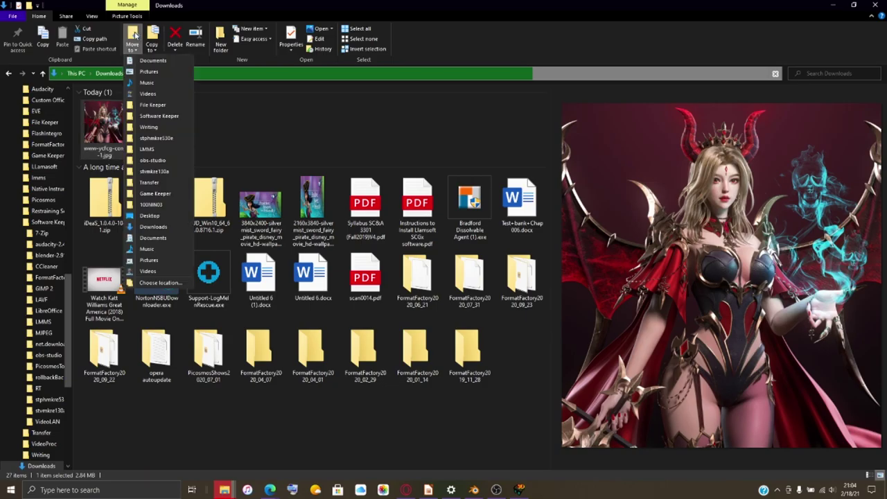
{"action": "left_click", "coordinate": [163, 70]}
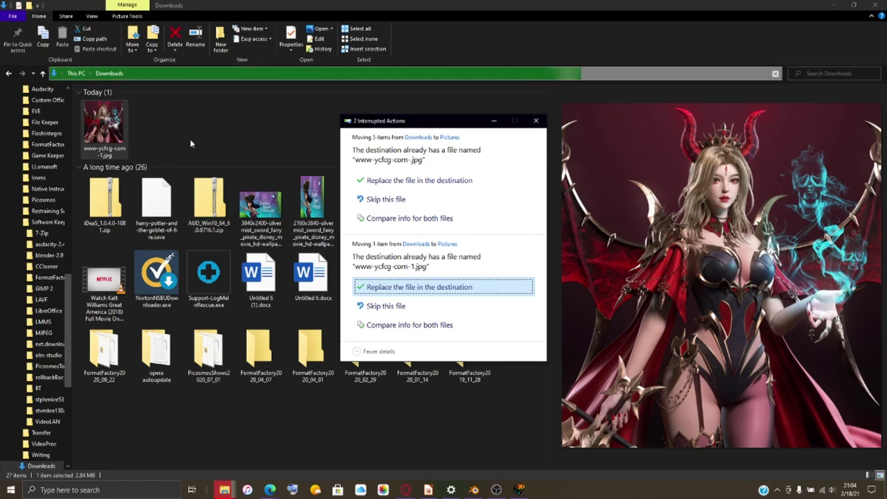
{"action": "key", "text": "Return"}
Rename the remaining image as www-ycfcg-com-2.jpg and try to move it to Pictures.
{"action": "right_click", "coordinate": [104, 139]}
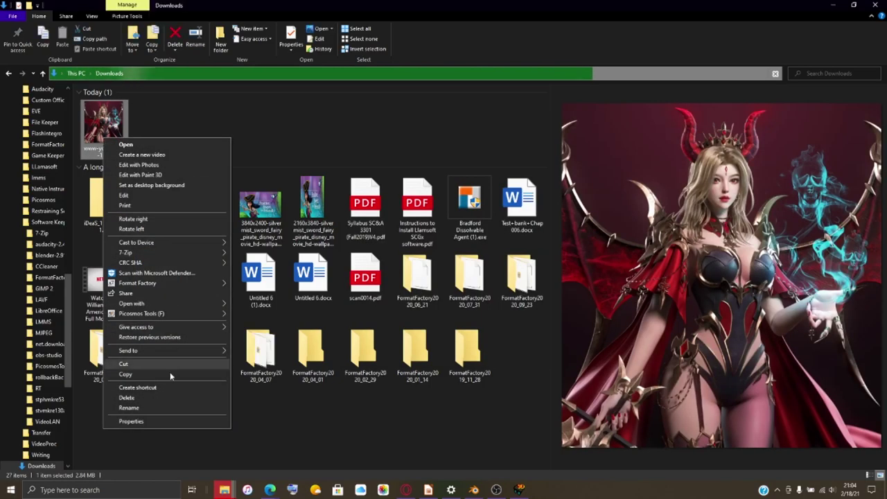
{"action": "left_click", "coordinate": [129, 408]}
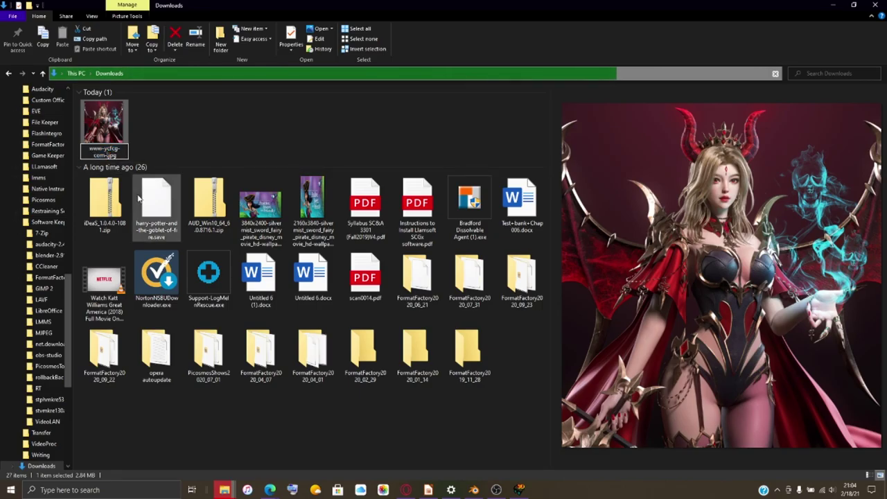
{"action": "key", "text": "Return"}
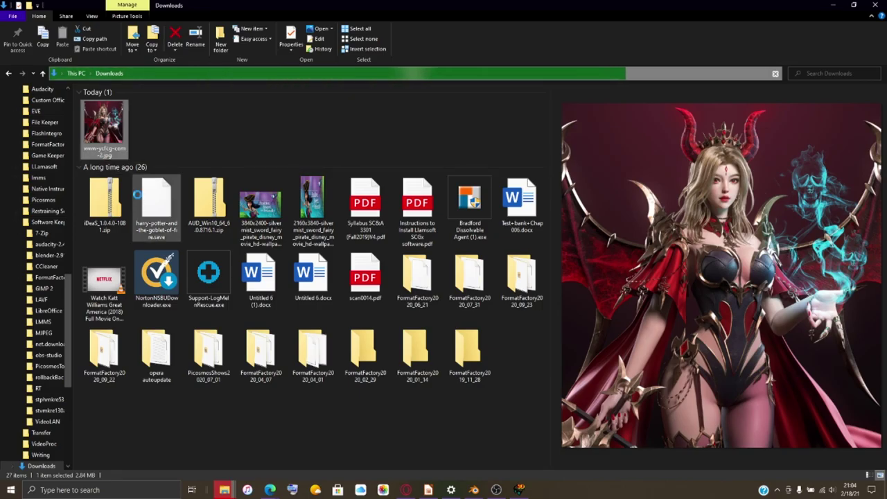
{"action": "left_click", "coordinate": [132, 40]}
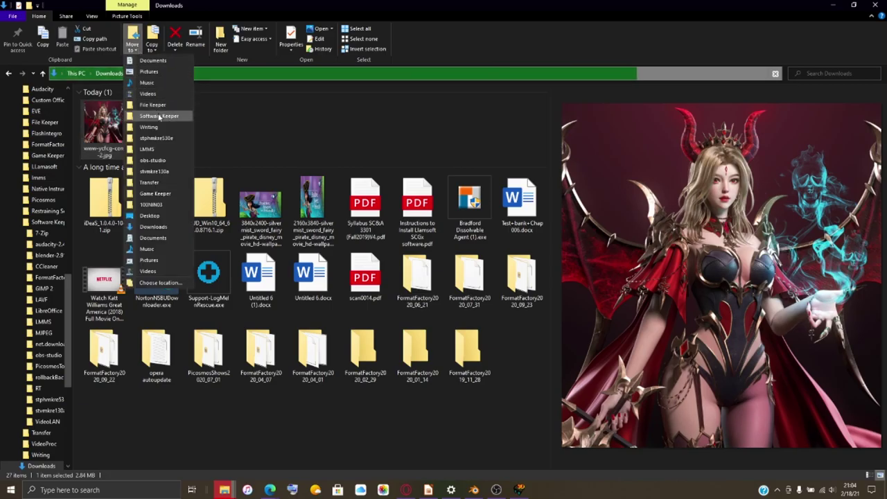
{"action": "left_click", "coordinate": [160, 72]}
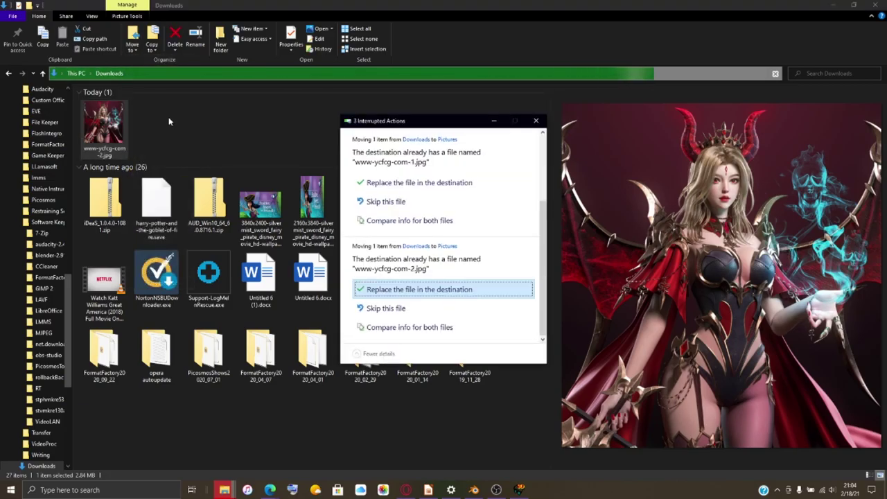
{"action": "key", "text": "Escape"}
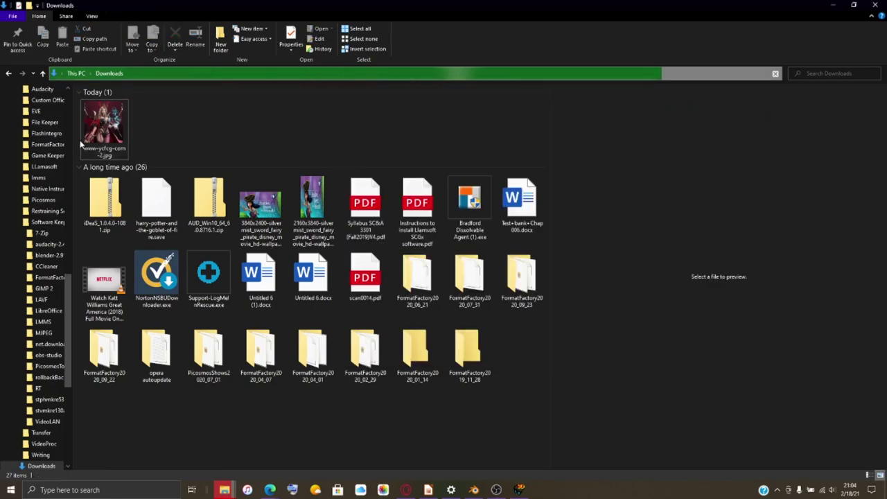
Rename the remaining image as www-ycfcg-com-5.jpg and move it to the Pictures folder.
{"action": "right_click", "coordinate": [95, 129]}
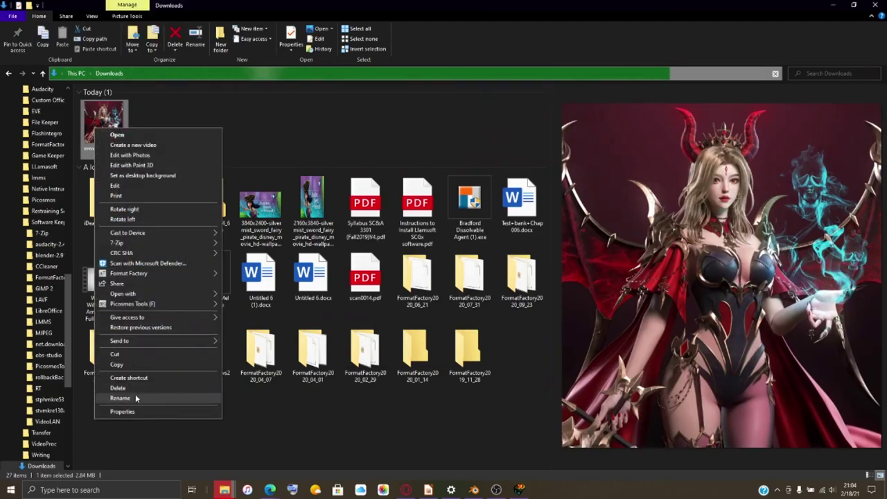
{"action": "left_click", "coordinate": [135, 395]}
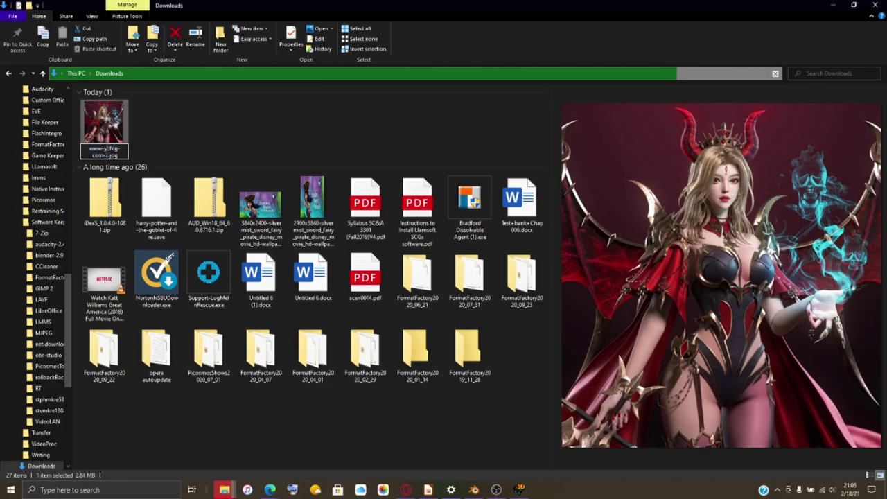
{"action": "key", "text": "Return"}
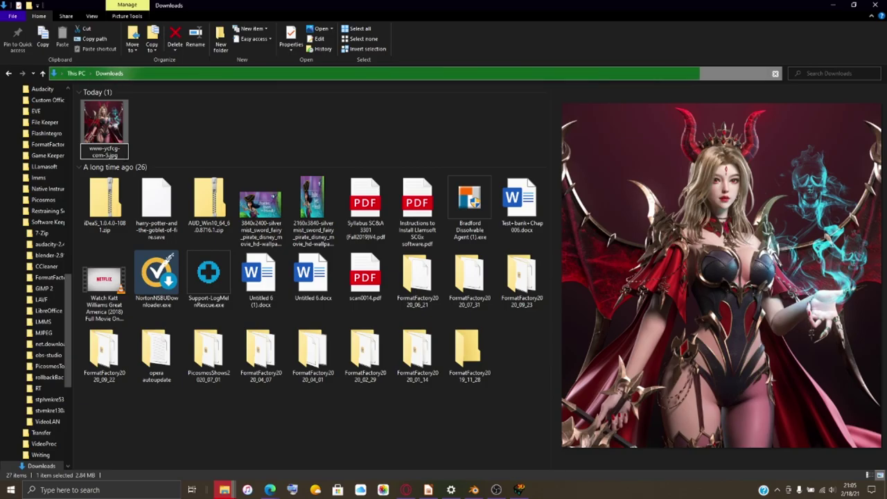
{"action": "left_click", "coordinate": [136, 39]}
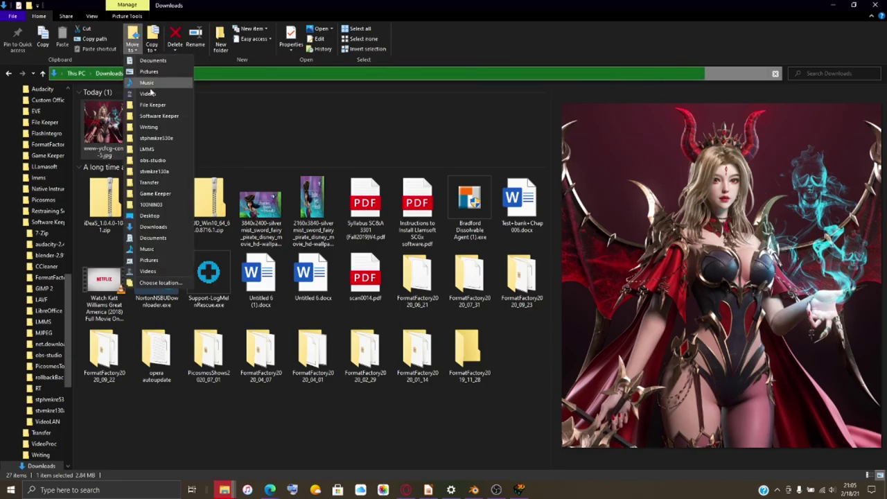
{"action": "left_click", "coordinate": [171, 72]}
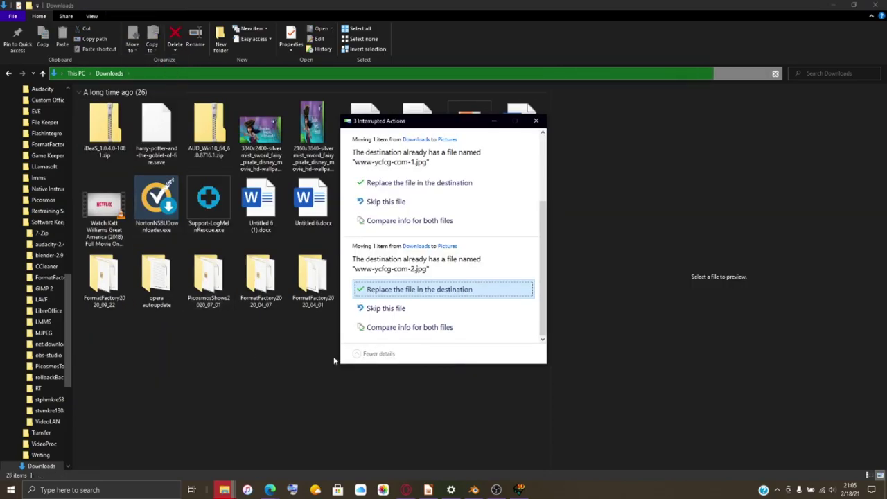
{"action": "left_click", "coordinate": [293, 397]}
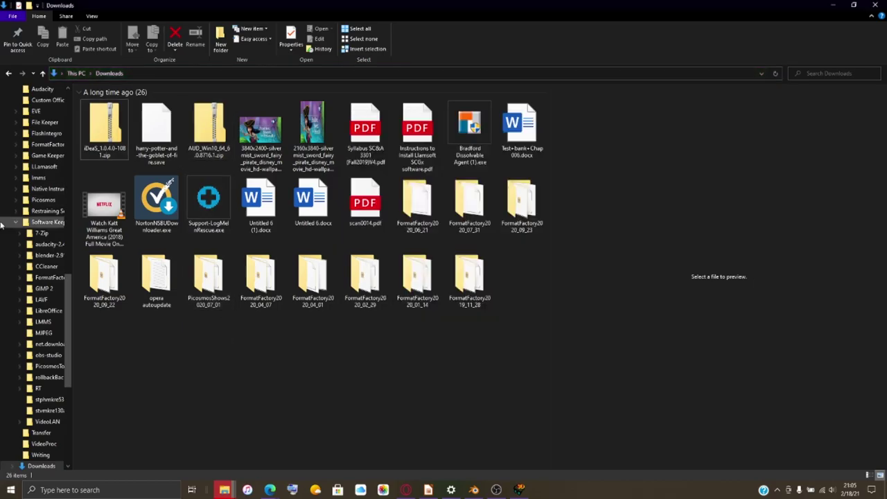
Open the Pictures folder to check the moved images and switch back to StereoPhoto Maker.
{"action": "scroll", "coordinate": [37, 195], "scroll_direction": "up", "scroll_amount": 10}
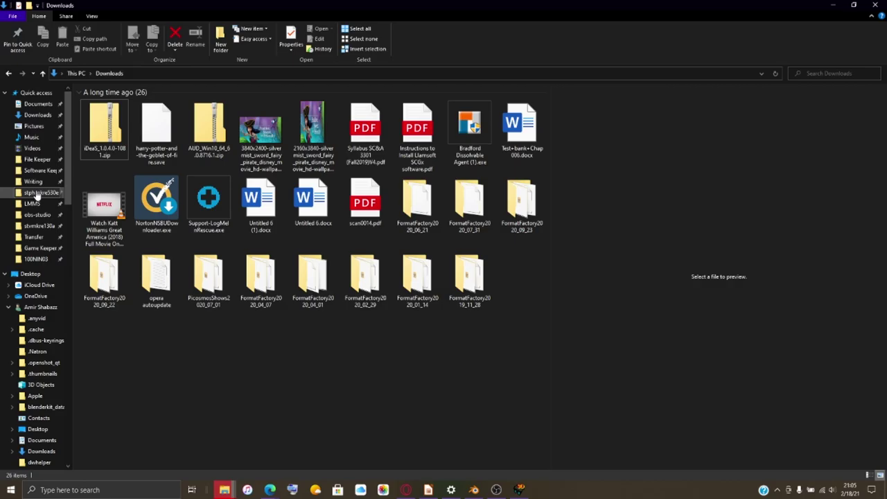
{"action": "left_click", "coordinate": [23, 126]}
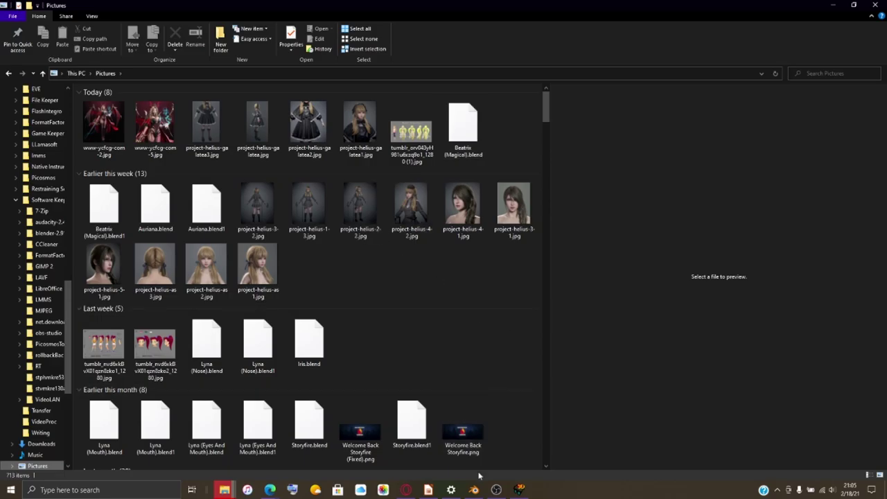
{"action": "left_click", "coordinate": [496, 489]}
{"action": "left_click", "coordinate": [519, 489]}
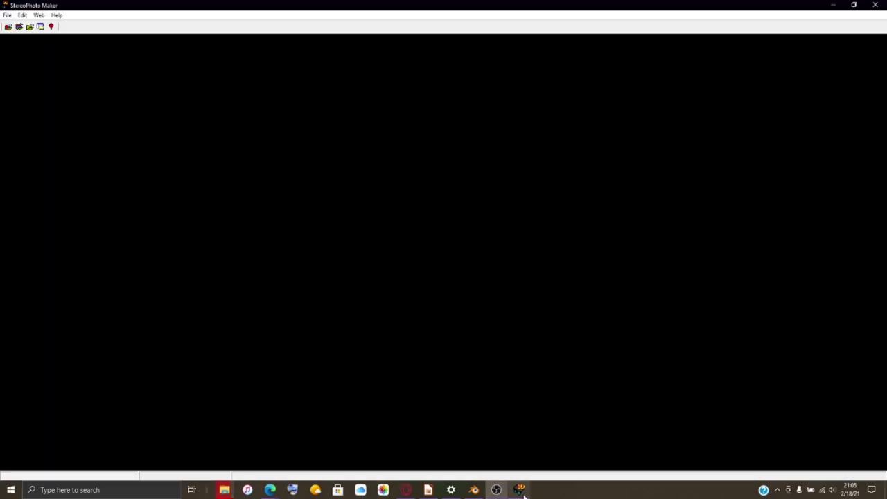
Open project-helius-galatea1.jpg from Pictures as both the left and right image and switch to the Adjustment View.
{"action": "left_click", "coordinate": [18, 27]}
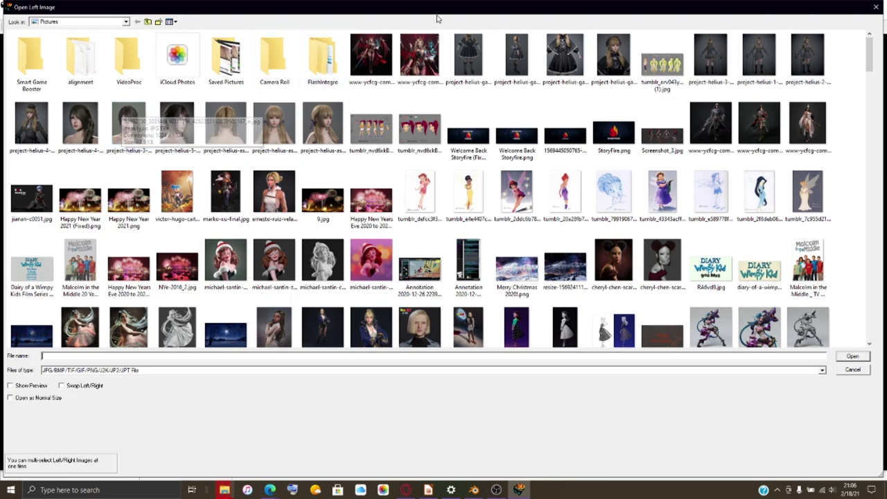
{"action": "left_click", "coordinate": [601, 72]}
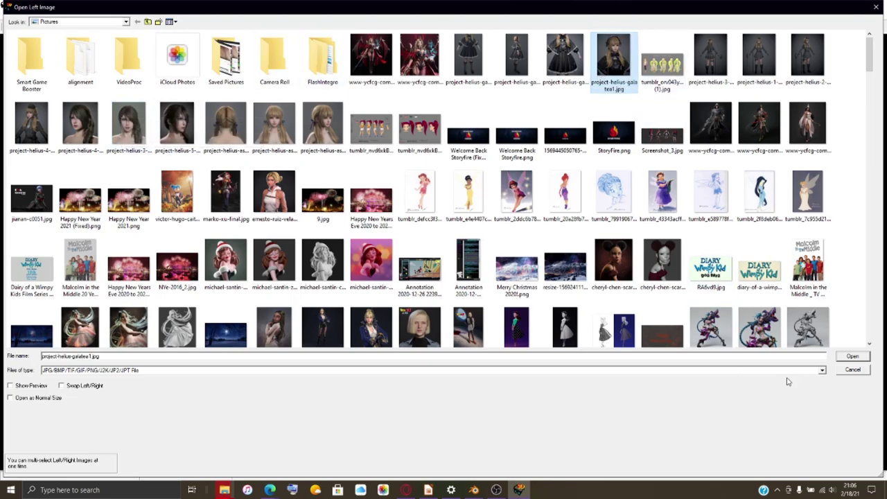
{"action": "left_click", "coordinate": [861, 356]}
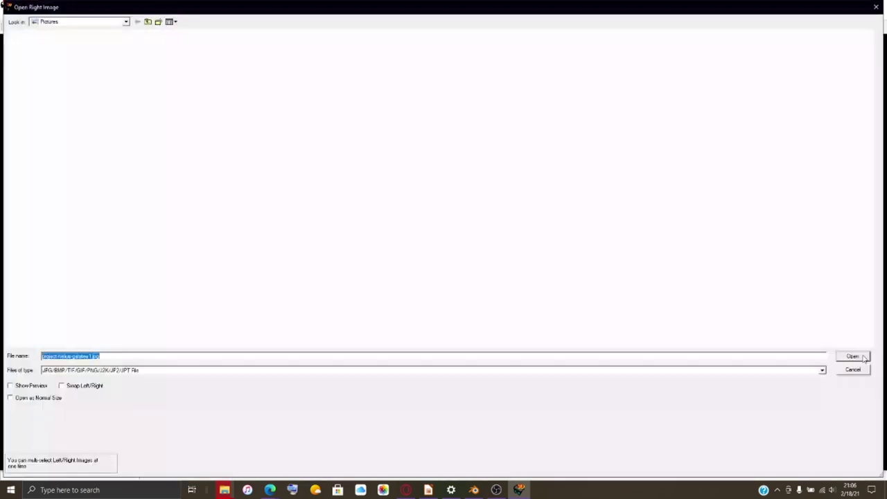
{"action": "left_click", "coordinate": [851, 354]}
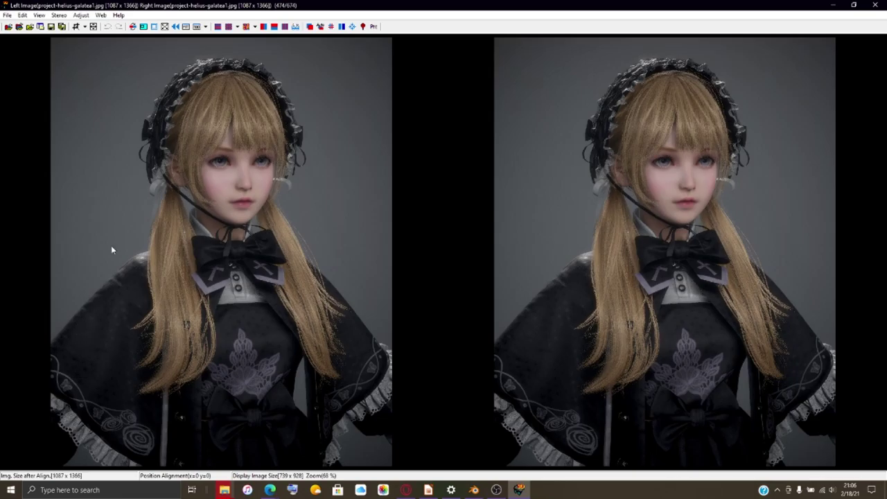
{"action": "left_click", "coordinate": [59, 15]}
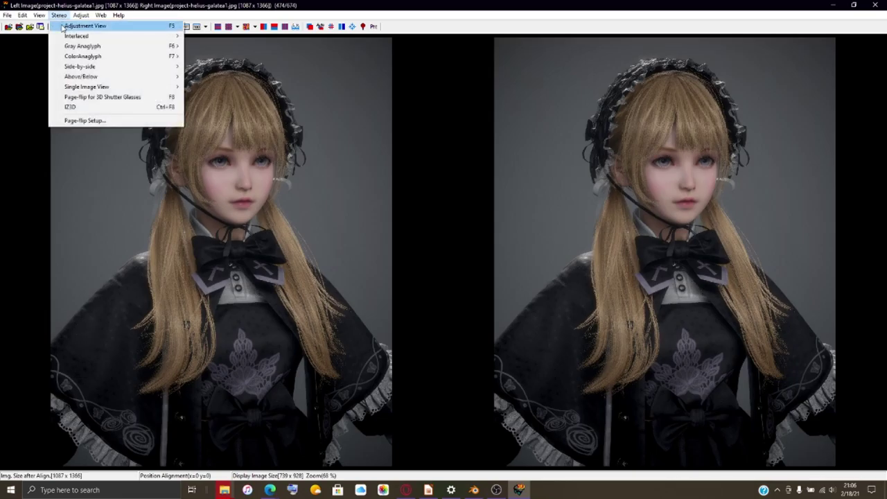
{"action": "left_click", "coordinate": [62, 26]}
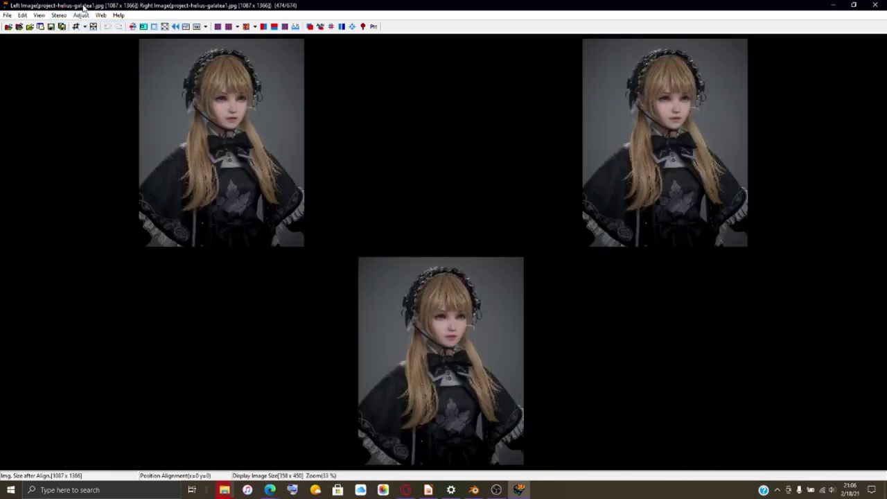
In Easy Adjustment, correct the barrel distortion to 20.0 for the left image and 40.0 for the right, and apply it.
{"action": "left_click", "coordinate": [80, 15]}
{"action": "left_click", "coordinate": [95, 26]}
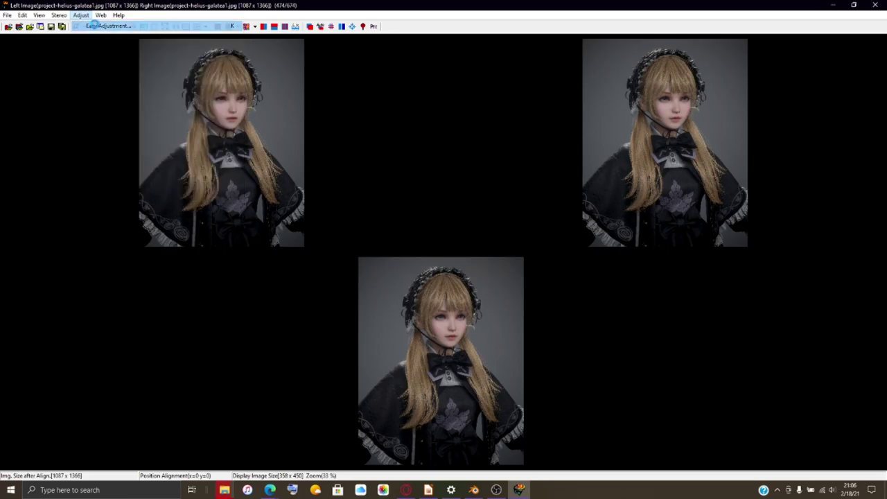
{"action": "left_click", "coordinate": [321, 28]}
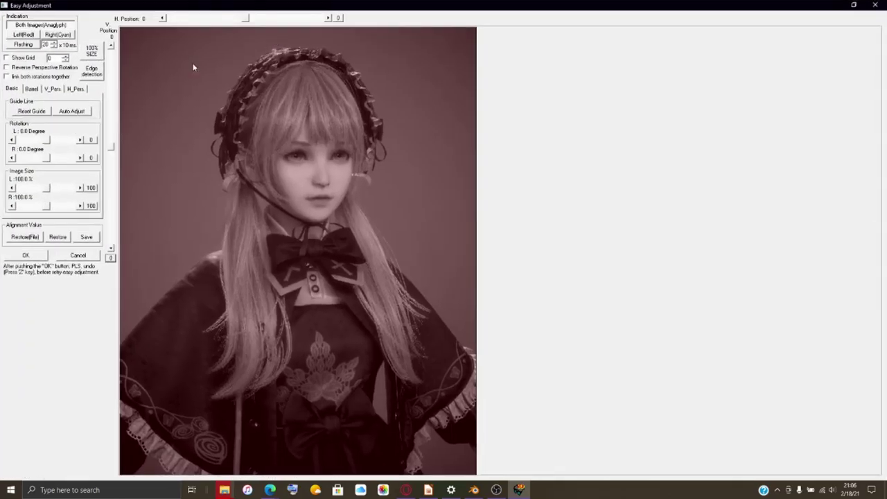
{"action": "left_click", "coordinate": [32, 89]}
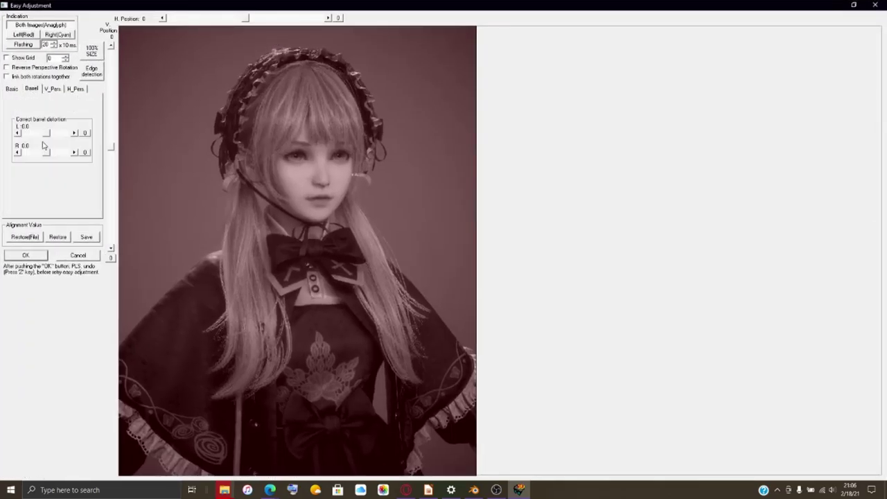
{"action": "left_click_drag", "start_coordinate": [46, 154], "coordinate": [56, 161]}
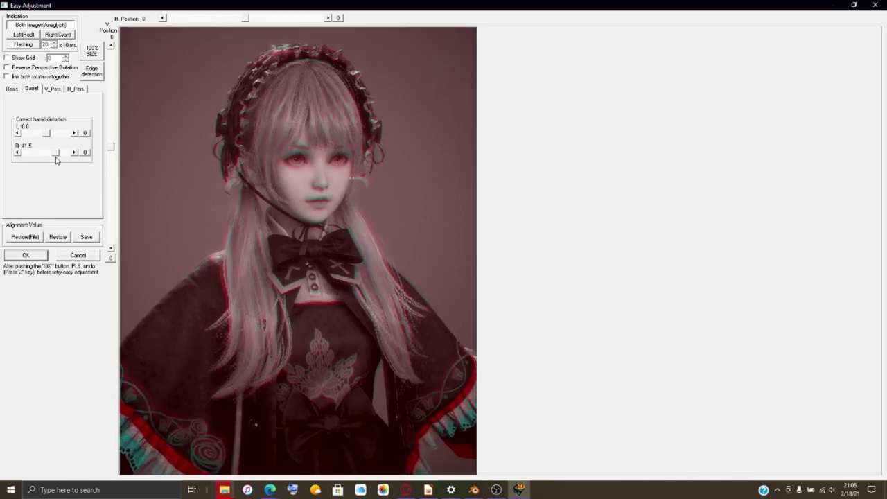
{"action": "left_click", "coordinate": [16, 153]}
{"action": "left_click_drag", "start_coordinate": [47, 136], "coordinate": [50, 136]}
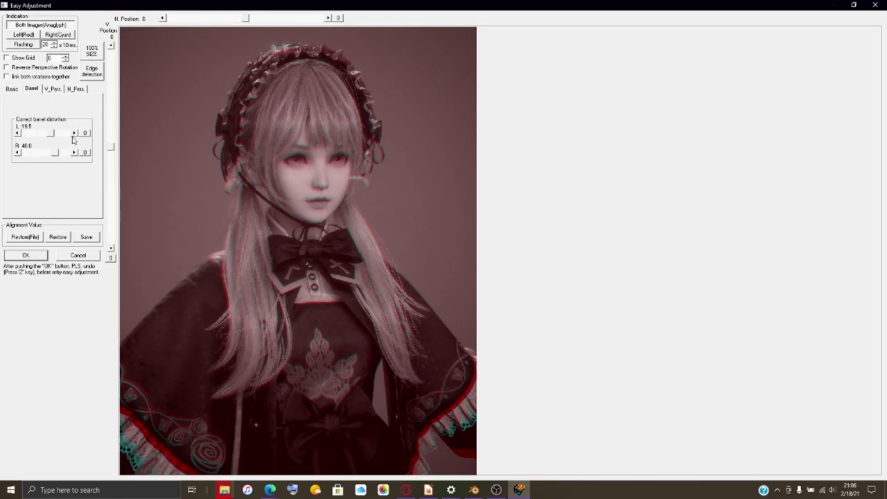
{"action": "left_click", "coordinate": [74, 132]}
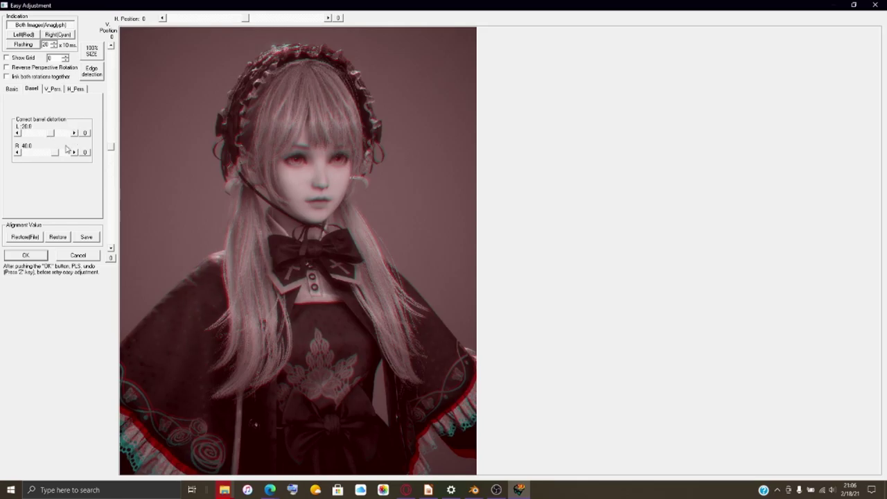
{"action": "left_click", "coordinate": [26, 255]}
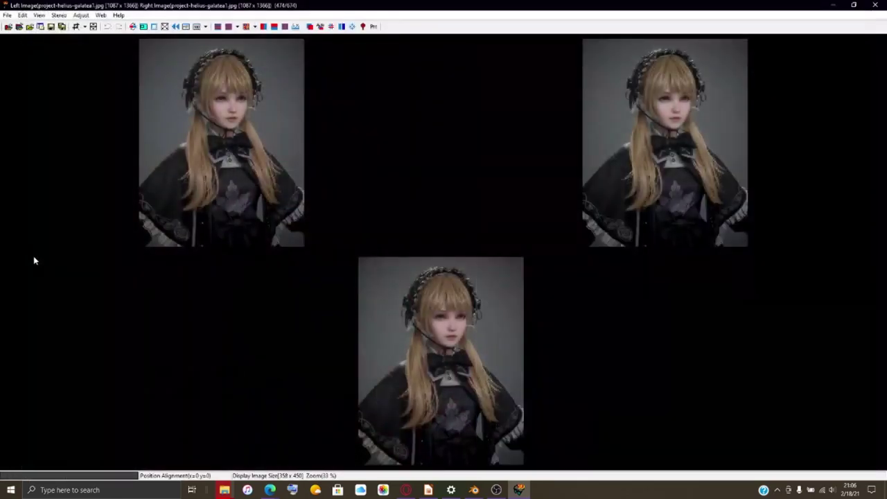
Save the stereo pair as MPO file HNI_0621.mpo in the 100NIN03 folder.
{"action": "left_click", "coordinate": [7, 14]}
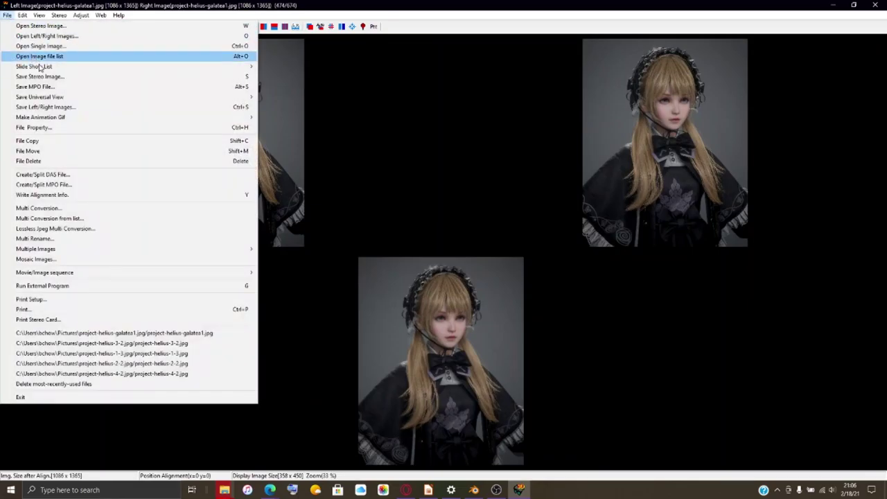
{"action": "left_click", "coordinate": [52, 87]}
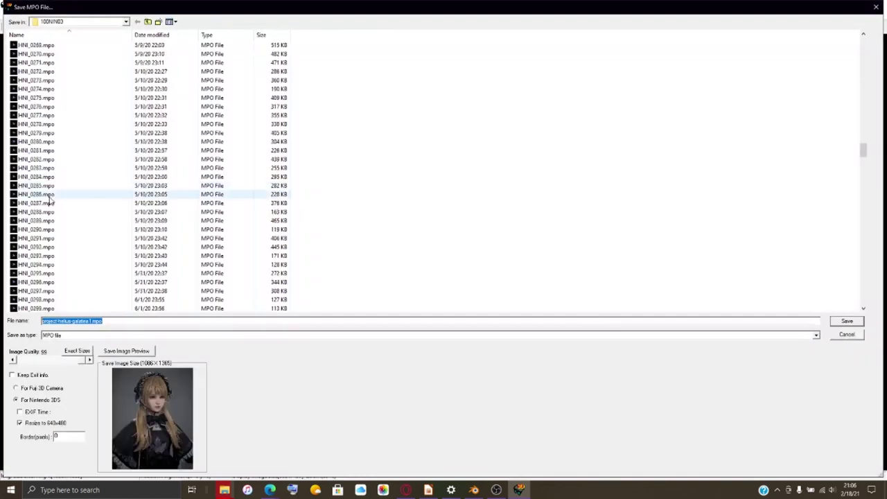
{"action": "left_click", "coordinate": [51, 300]}
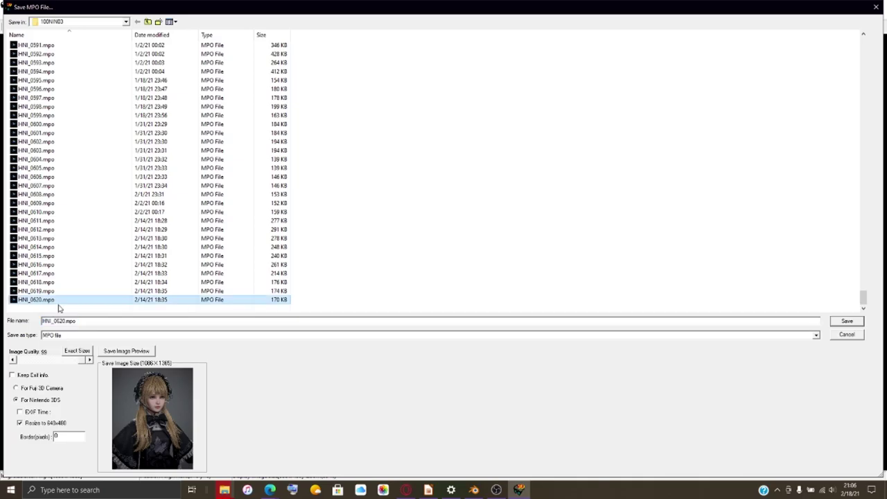
{"action": "left_click", "coordinate": [64, 321]}
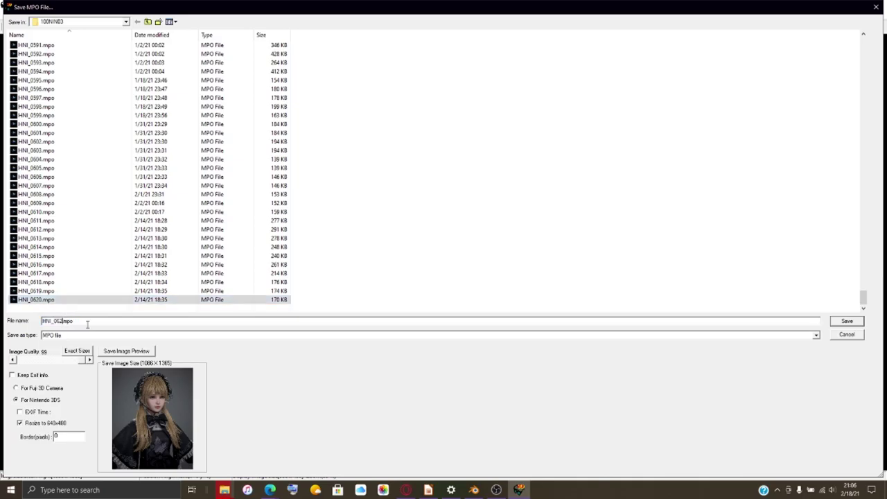
{"action": "type", "text": "1"}
{"action": "key", "text": "Return"}
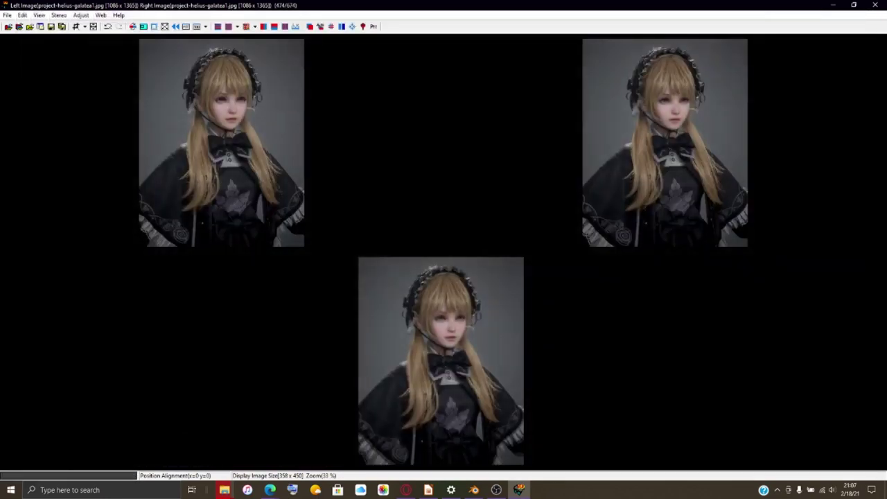
Open project-helius-galatea2.jpg from Pictures as both the left and right image.
{"action": "left_click", "coordinate": [19, 27]}
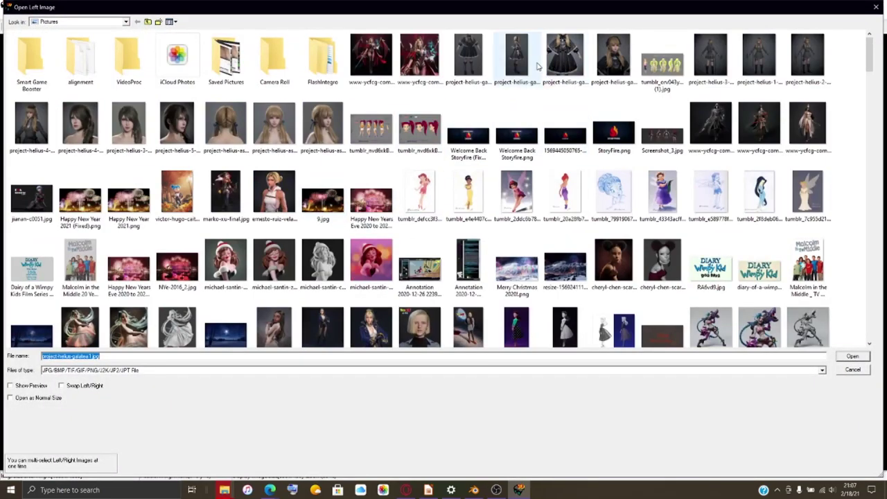
{"action": "left_click", "coordinate": [562, 62]}
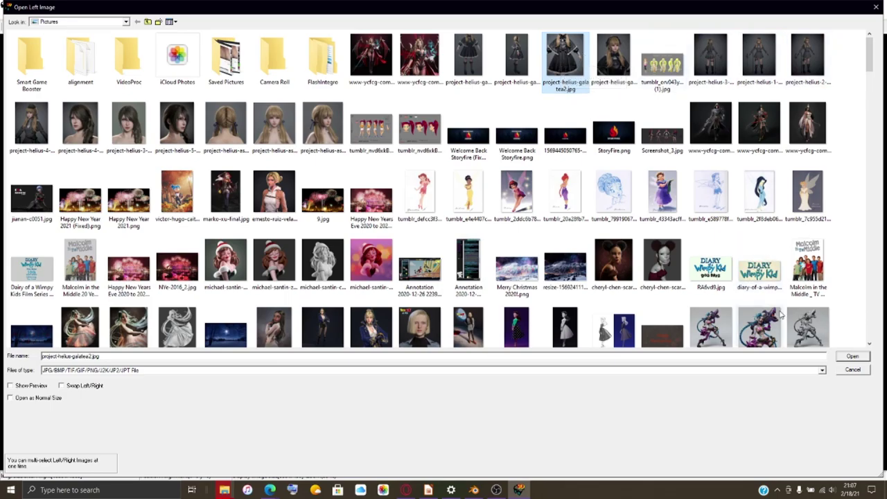
{"action": "left_click", "coordinate": [844, 355]}
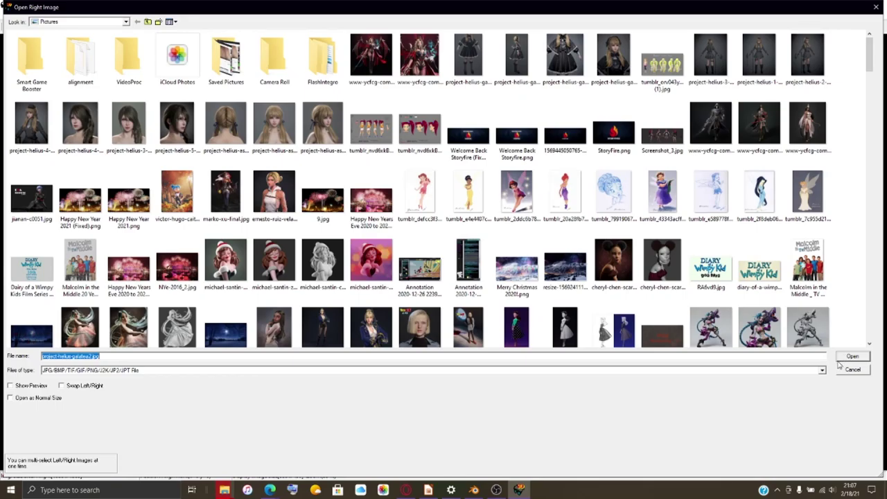
{"action": "left_click", "coordinate": [846, 357]}
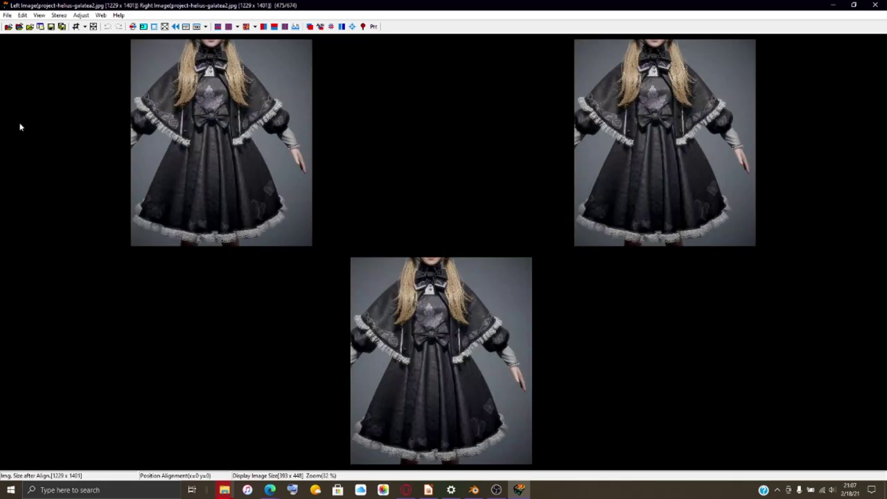
In Easy Adjustment, correct the barrel distortion to 40.0 for the left image and about 20 for the right, and apply it.
{"action": "left_click", "coordinate": [319, 27]}
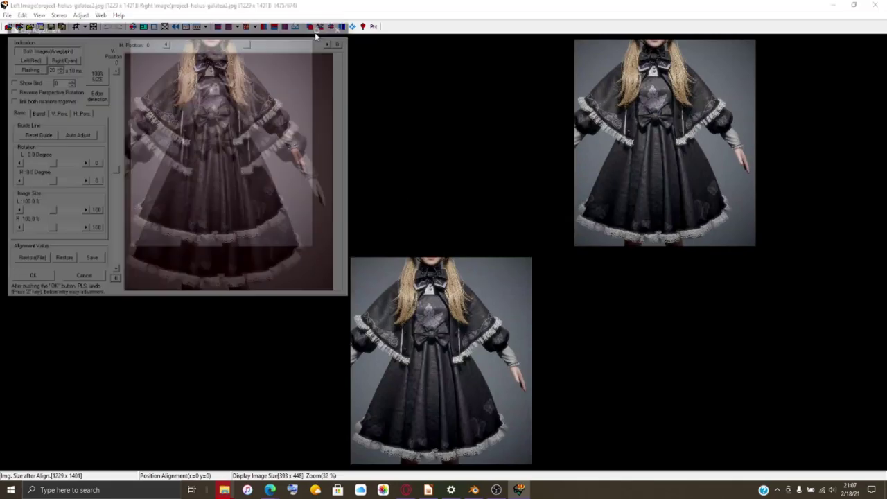
{"action": "left_click", "coordinate": [323, 27]}
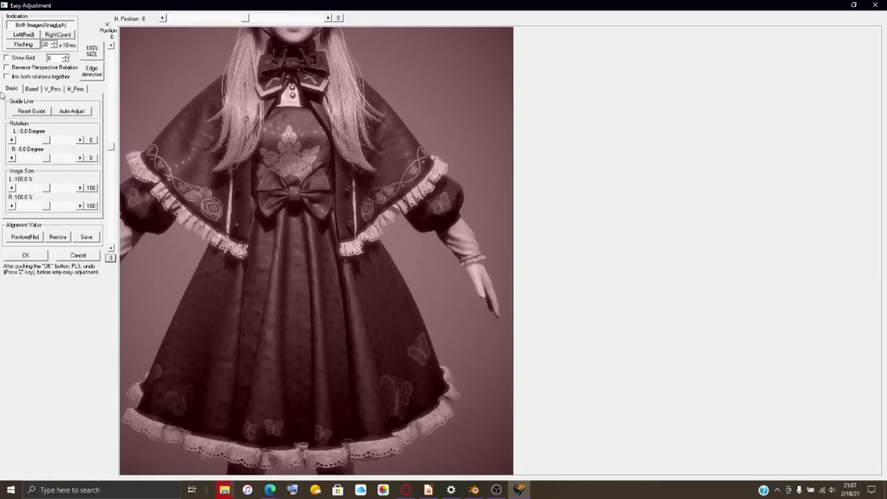
{"action": "left_click", "coordinate": [32, 88]}
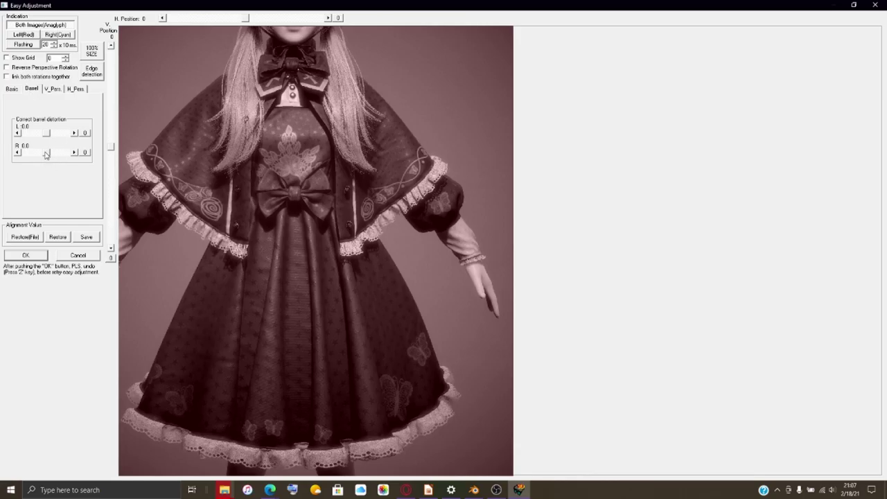
{"action": "left_click_drag", "start_coordinate": [46, 154], "coordinate": [53, 156]}
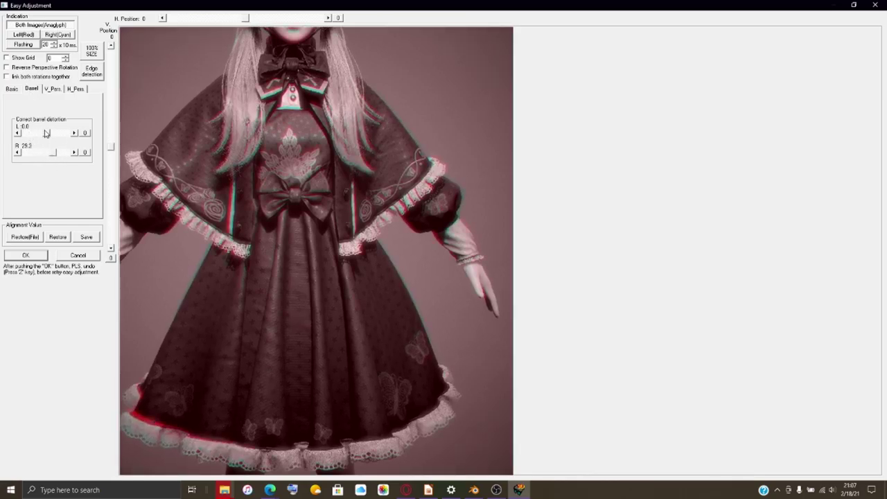
{"action": "left_click_drag", "start_coordinate": [45, 136], "coordinate": [57, 142]}
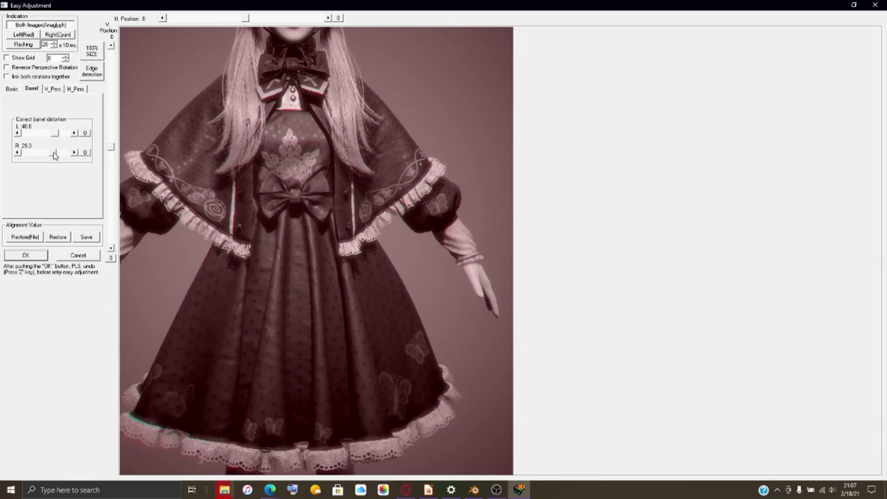
{"action": "left_click_drag", "start_coordinate": [54, 156], "coordinate": [50, 155]}
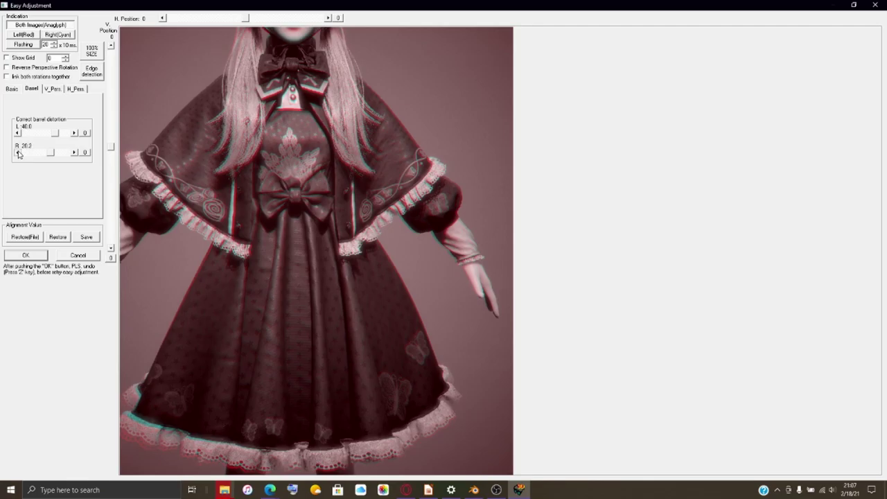
{"action": "left_click", "coordinate": [22, 253]}
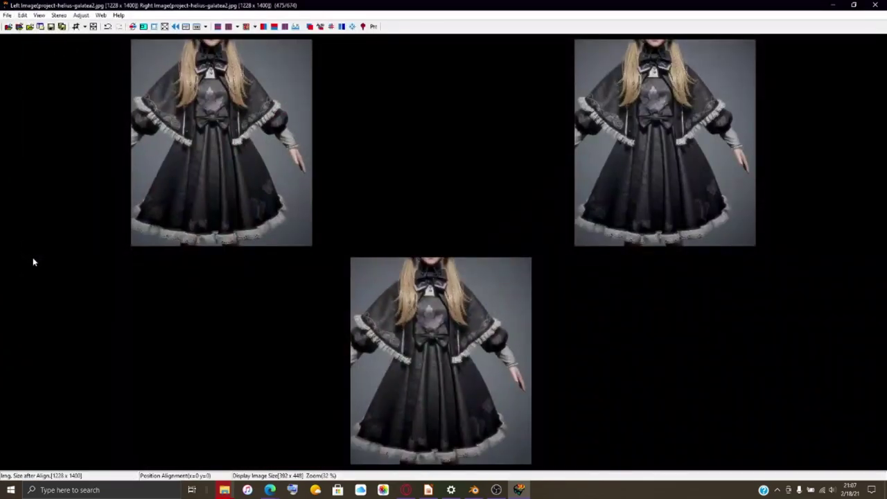
Save the adjusted dress image pair as MPO file HNI_0622.mpo in the 100NIN03 folder.
{"action": "left_click", "coordinate": [7, 16]}
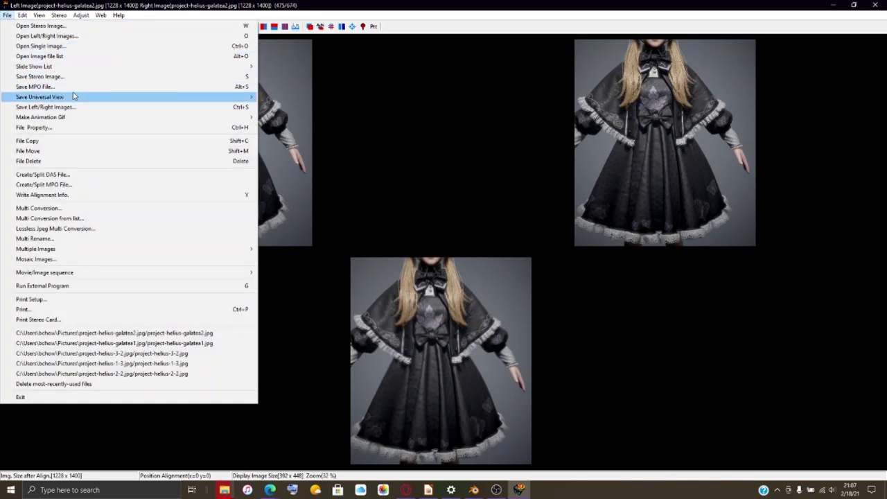
{"action": "left_click", "coordinate": [35, 86]}
{"action": "scroll", "coordinate": [70, 180], "scroll_direction": "down", "scroll_amount": 15}
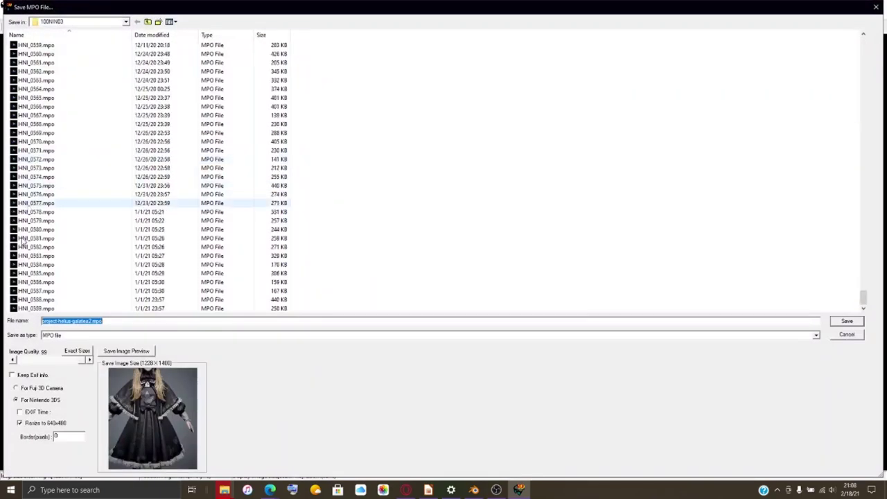
{"action": "left_click", "coordinate": [42, 299]}
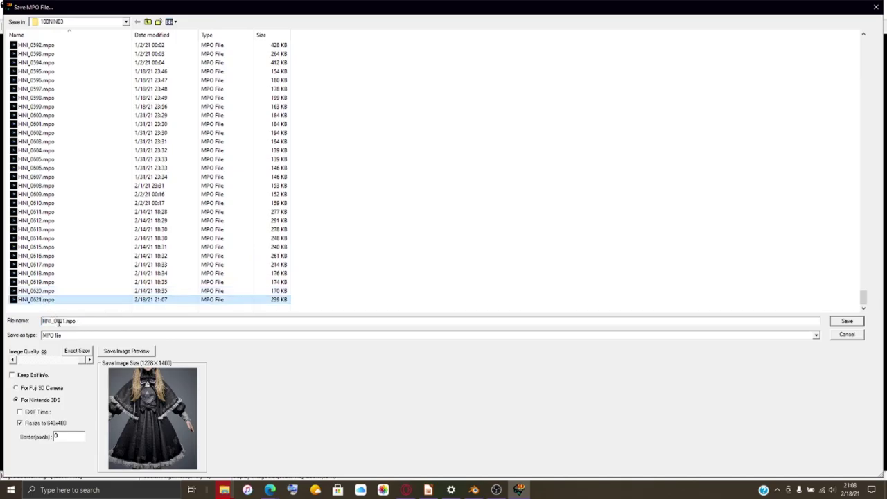
{"action": "left_click", "coordinate": [61, 320]}
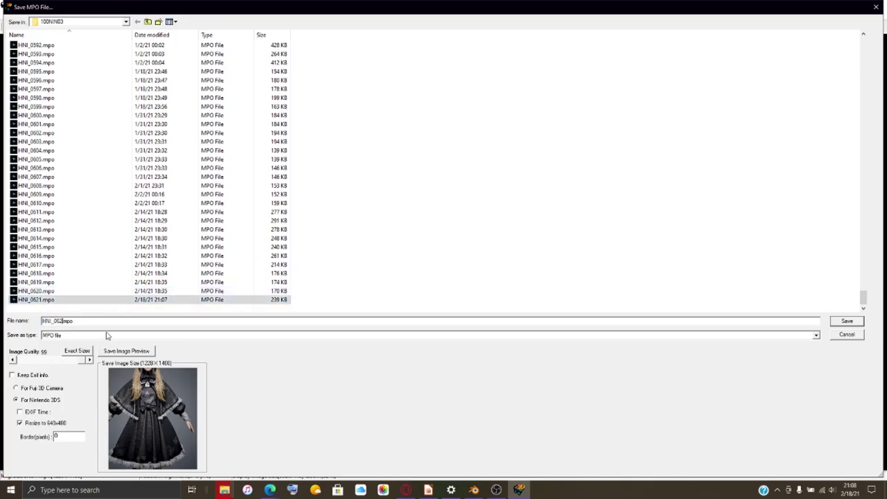
{"action": "type", "text": "2"}
{"action": "key", "text": "Return"}
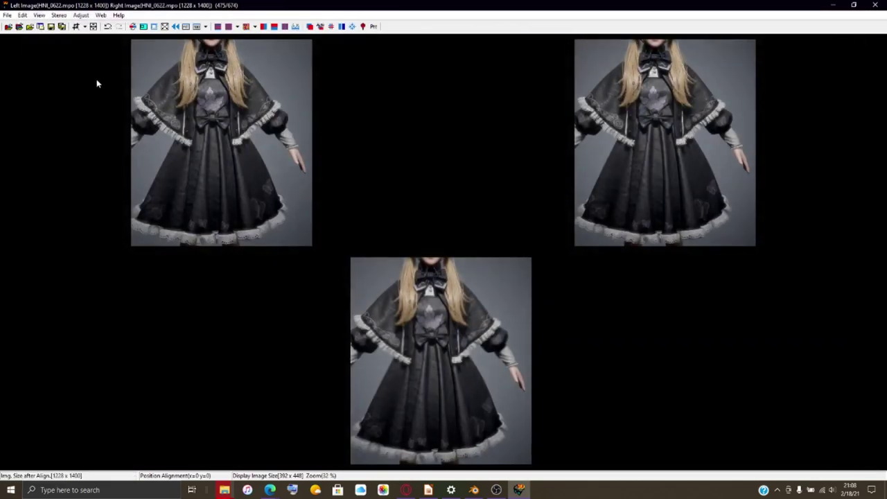
Open project-helius-galatea.jpg from Pictures as both the left and right image.
{"action": "left_click", "coordinate": [19, 27]}
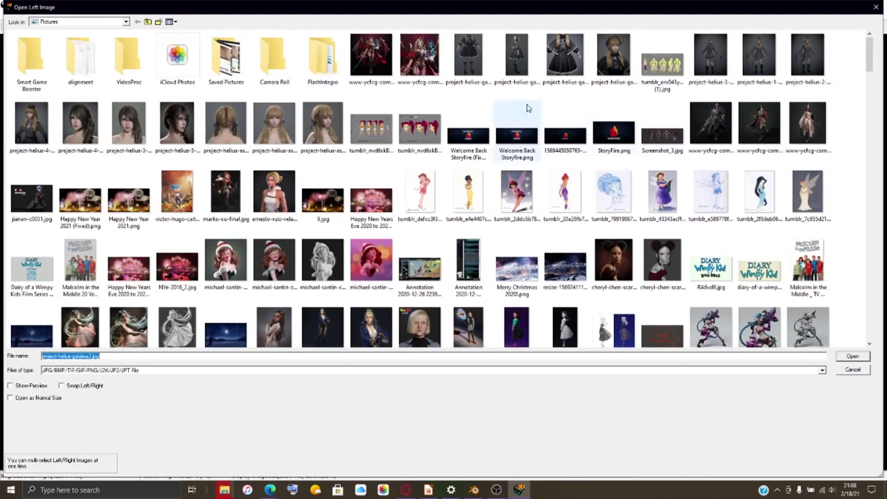
{"action": "left_click", "coordinate": [517, 58]}
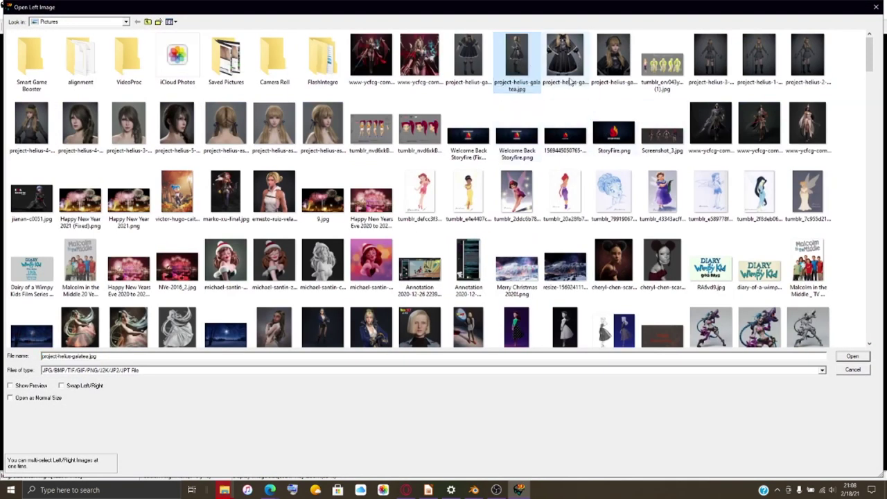
{"action": "left_click", "coordinate": [866, 358]}
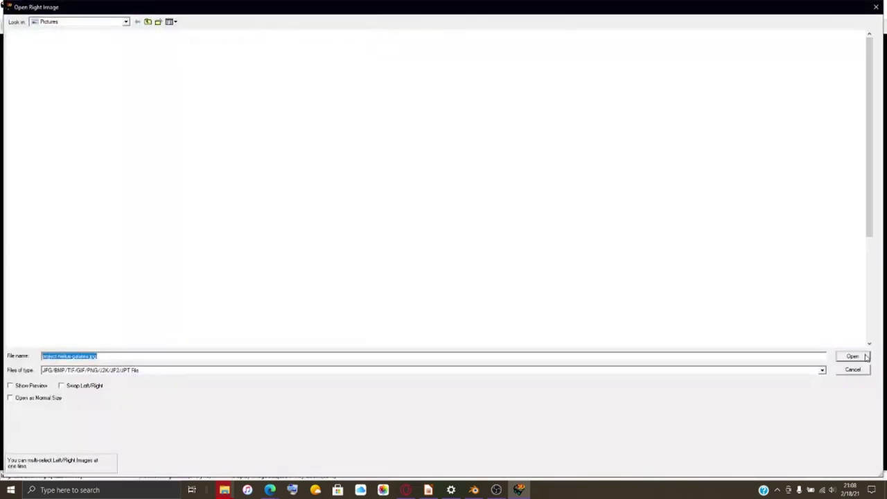
{"action": "left_click", "coordinate": [865, 358]}
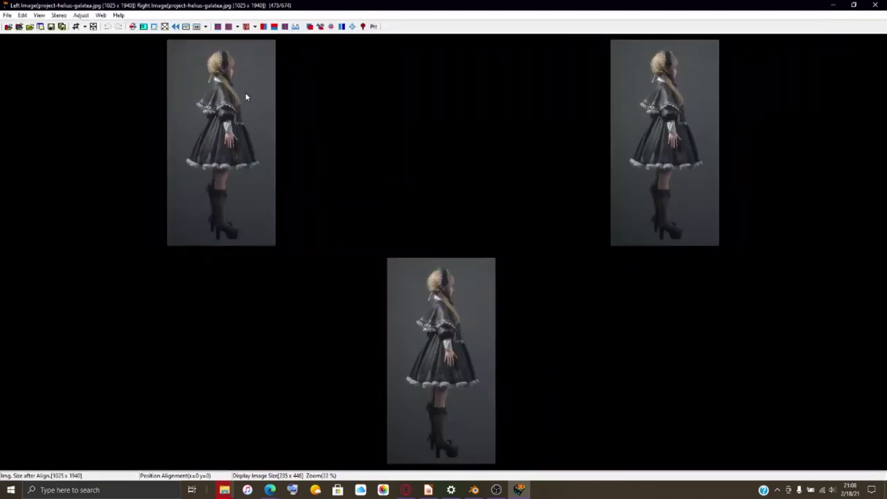
In Easy Adjustment, correct the side-view image's barrel distortion to 20.0 for the left image and 40.0 for the right, and apply it.
{"action": "left_click", "coordinate": [309, 29]}
{"action": "left_click", "coordinate": [319, 27]}
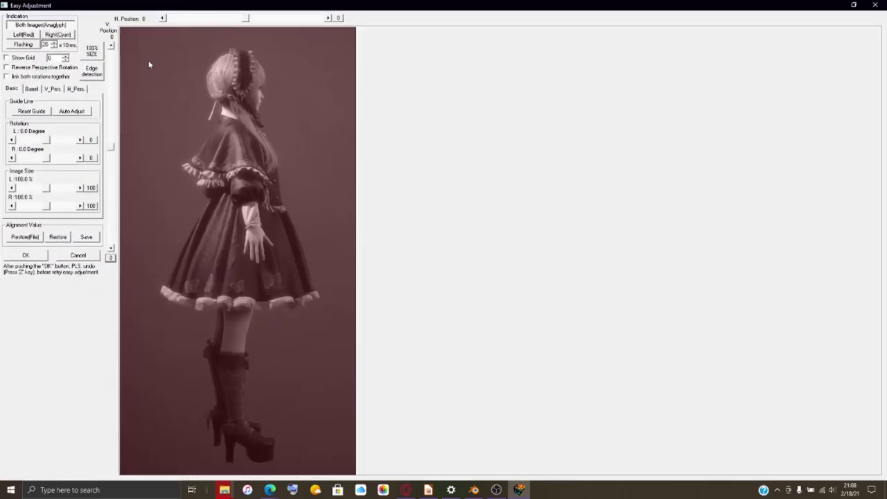
{"action": "left_click", "coordinate": [30, 89]}
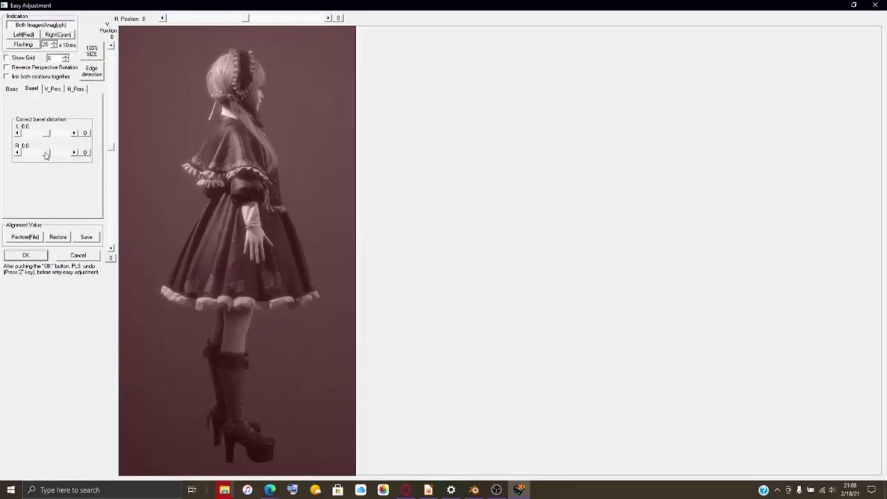
{"action": "left_click_drag", "start_coordinate": [47, 152], "coordinate": [53, 159]}
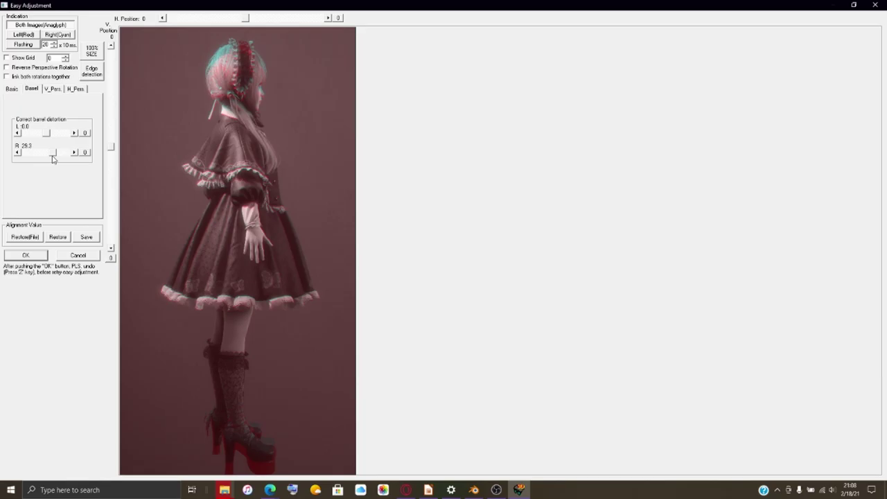
{"action": "left_click_drag", "start_coordinate": [47, 135], "coordinate": [50, 136]}
{"action": "left_click", "coordinate": [74, 133]}
{"action": "left_click", "coordinate": [75, 133]}
{"action": "left_click", "coordinate": [56, 156]}
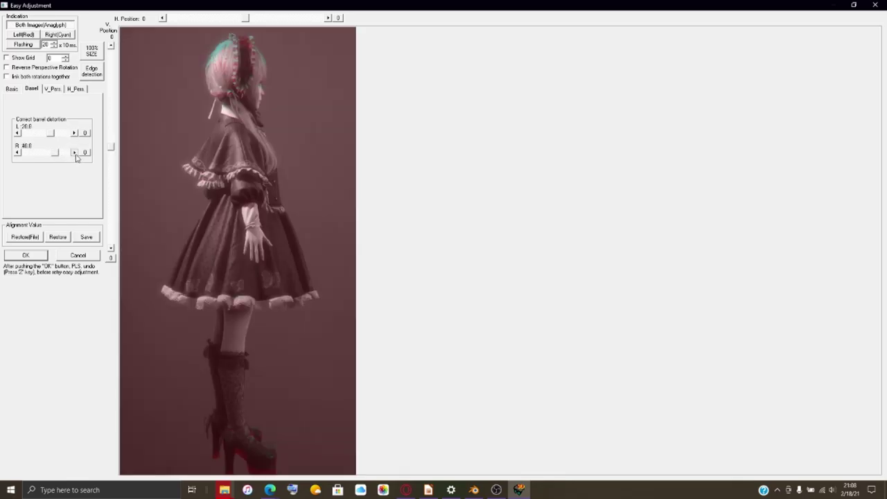
{"action": "left_click", "coordinate": [44, 256]}
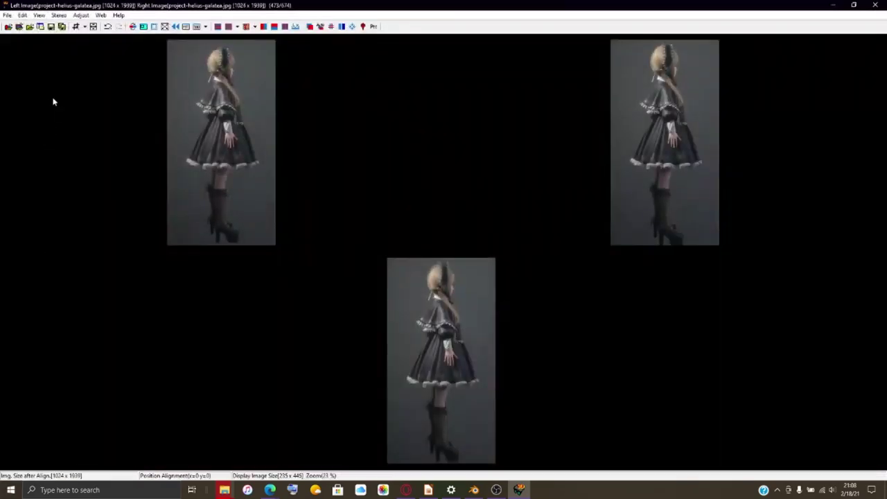
Save the adjusted side-view pair as MPO file HNI_0623.mpo in the 100NIN03 folder.
{"action": "left_click", "coordinate": [7, 15]}
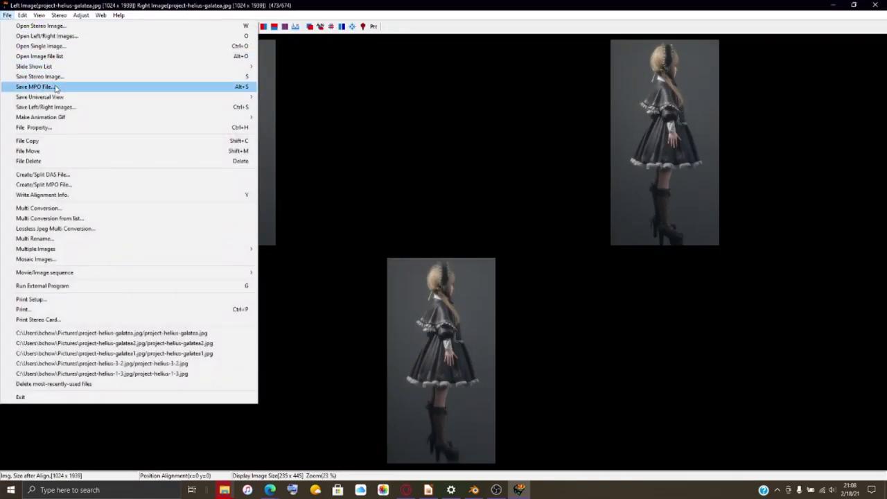
{"action": "left_click", "coordinate": [58, 88]}
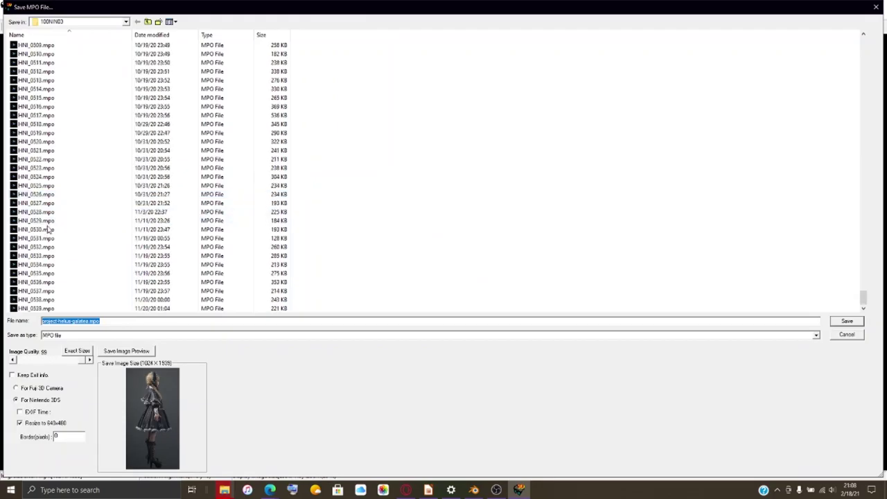
{"action": "left_click", "coordinate": [41, 299]}
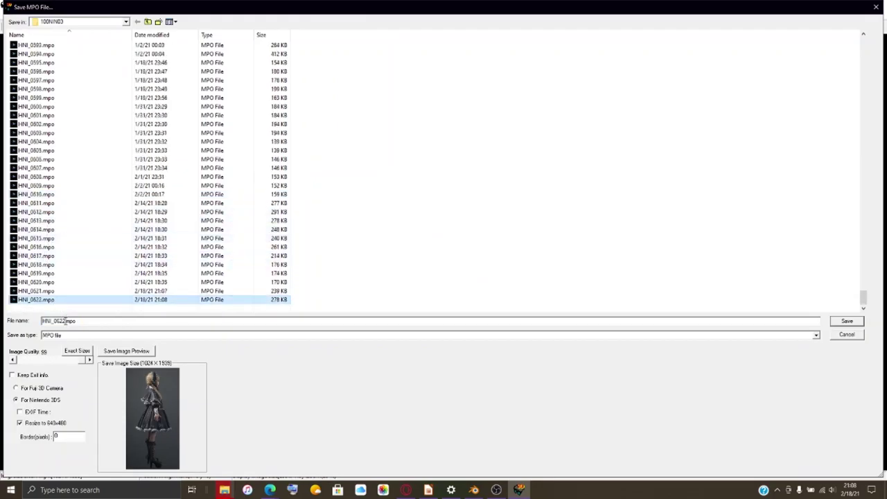
{"action": "left_click", "coordinate": [61, 321]}
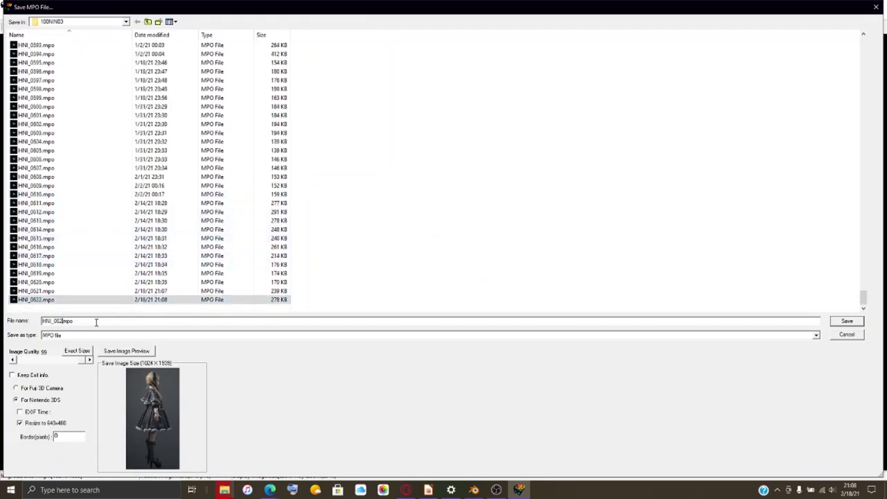
{"action": "type", "text": "3"}
{"action": "key", "text": "Return"}
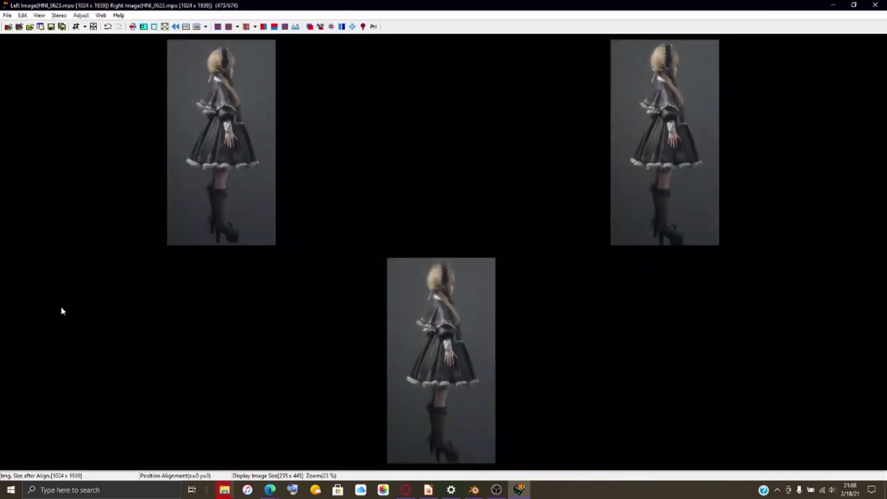
Open project-helius-galatea3.jpg from Pictures as both the left and right image.
{"action": "left_click", "coordinate": [19, 26]}
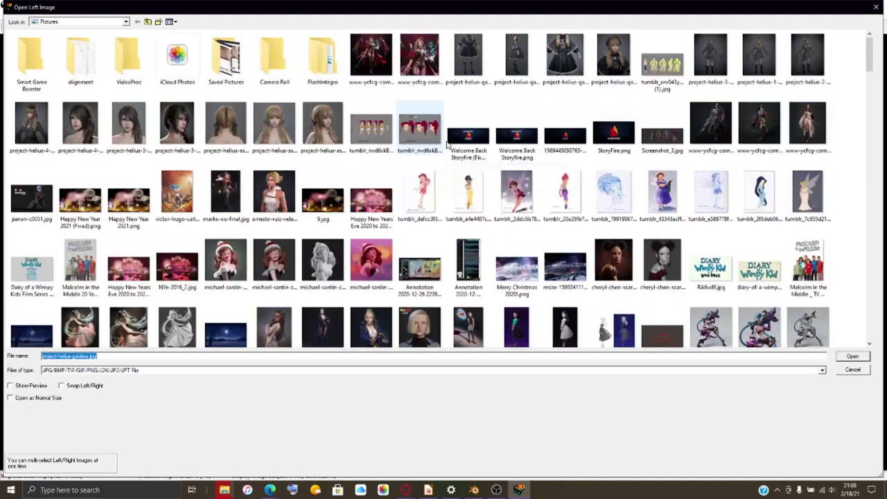
{"action": "left_click", "coordinate": [468, 69]}
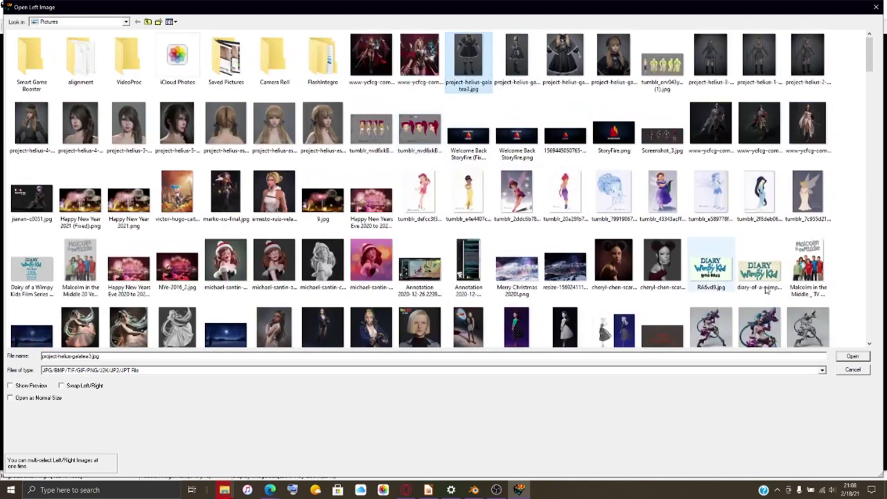
{"action": "left_click", "coordinate": [852, 356]}
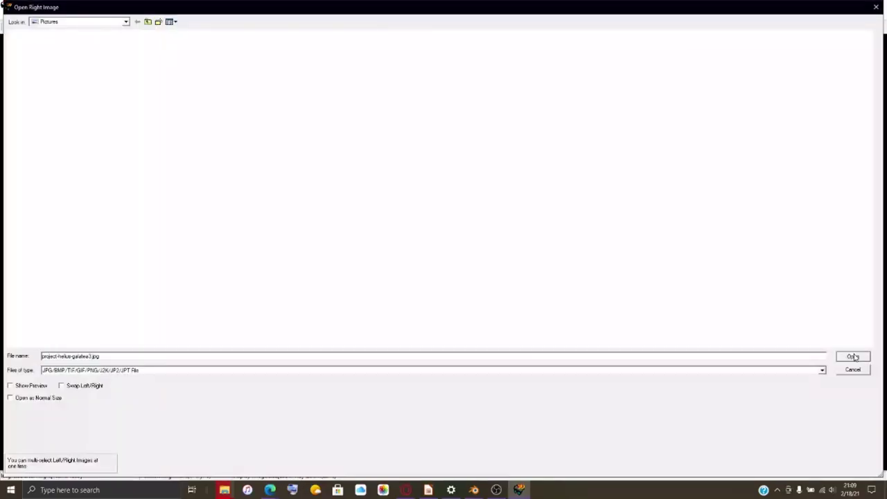
{"action": "left_click", "coordinate": [852, 356]}
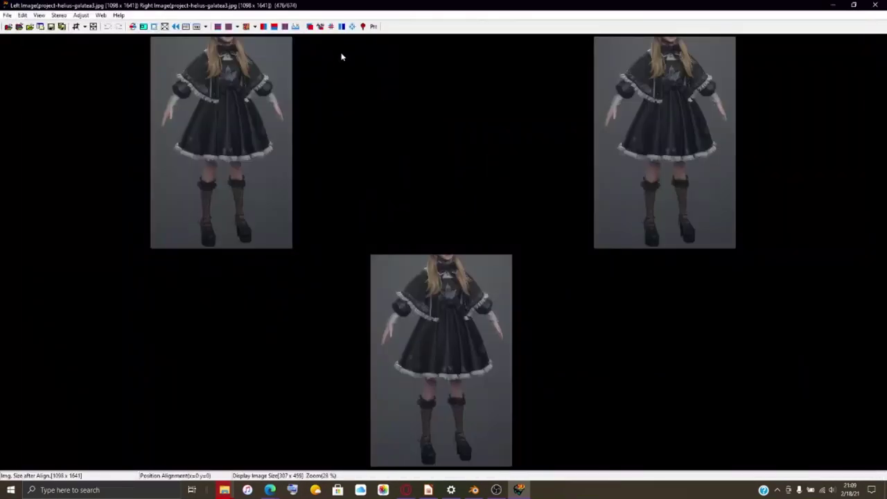
In Easy Adjustment, correct the galatea3 pair's barrel distortion to 40.0 for the left image and about 20 for the right, and apply it.
{"action": "left_click", "coordinate": [310, 26]}
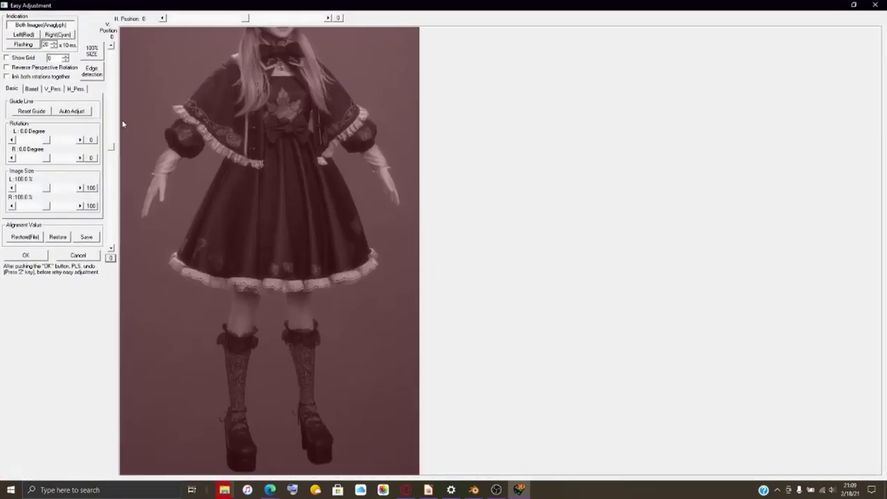
{"action": "left_click", "coordinate": [31, 89]}
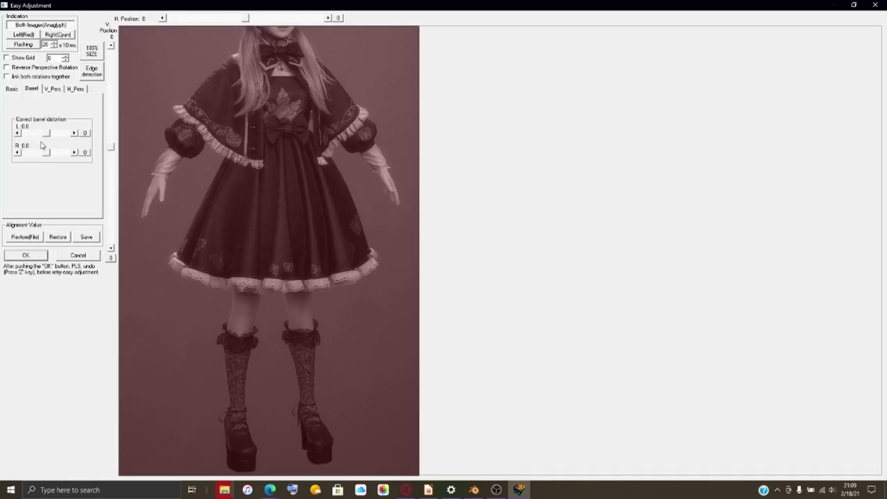
{"action": "left_click_drag", "start_coordinate": [47, 134], "coordinate": [57, 142]}
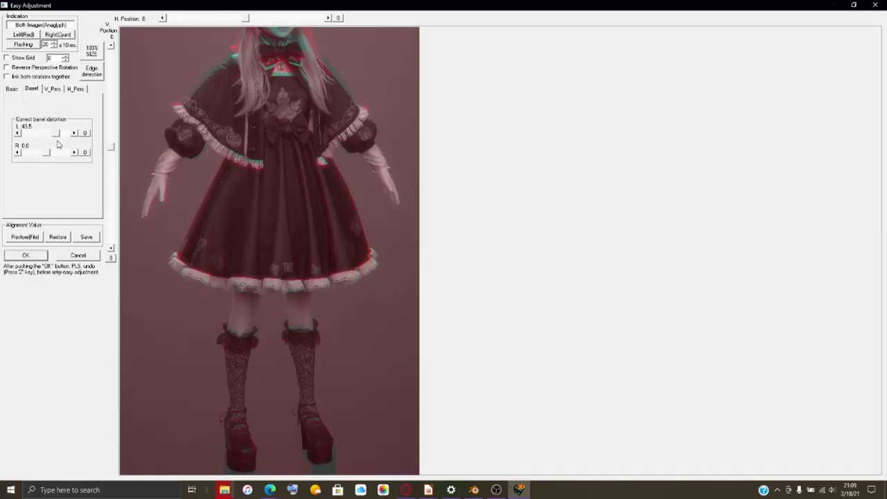
{"action": "left_click", "coordinate": [18, 133]}
{"action": "left_click", "coordinate": [19, 133]}
{"action": "left_click", "coordinate": [19, 133]}
{"action": "left_click", "coordinate": [17, 132]}
{"action": "left_click_drag", "start_coordinate": [46, 153], "coordinate": [49, 158]}
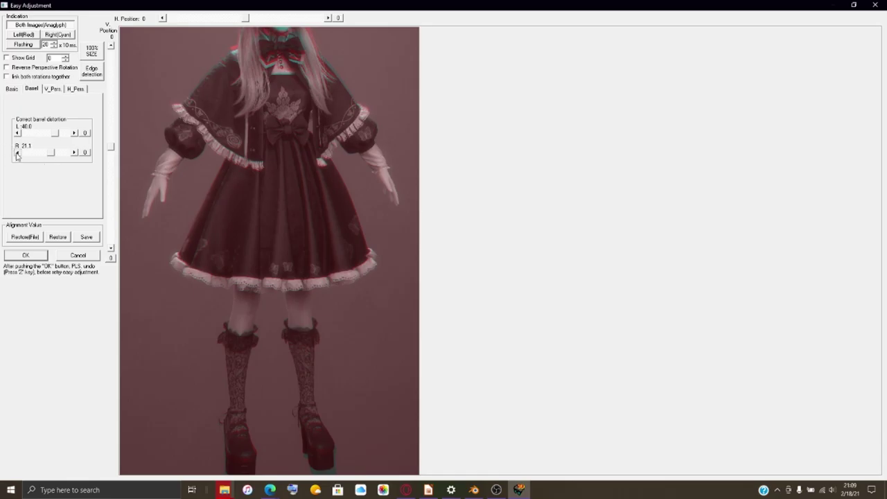
{"action": "left_click", "coordinate": [16, 153]}
{"action": "left_click", "coordinate": [25, 256]}
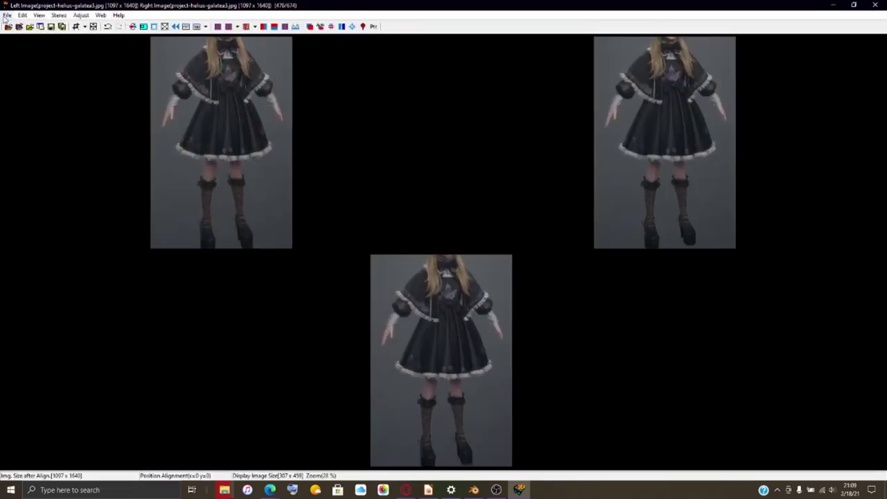
Save the adjusted galatea3 pair as MPO file HNI_0624.mpo in the 100NIN03 folder.
{"action": "left_click", "coordinate": [6, 15]}
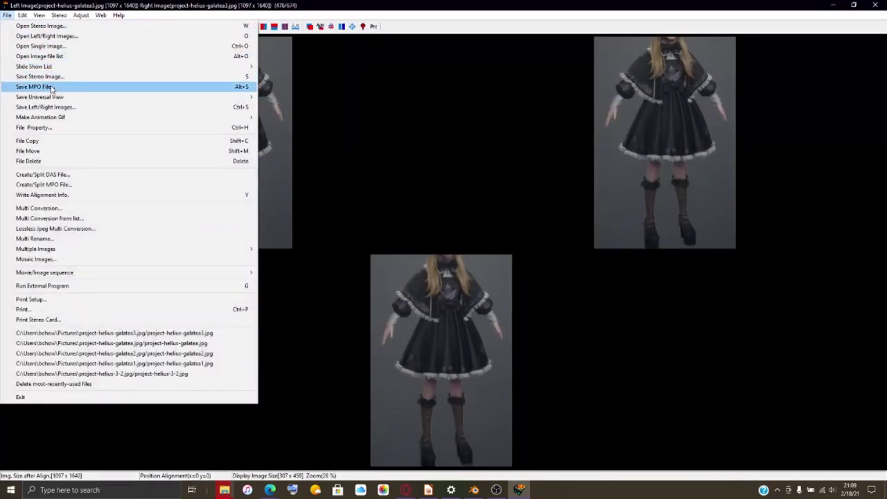
{"action": "left_click", "coordinate": [49, 88]}
{"action": "scroll", "coordinate": [47, 308], "scroll_direction": "down", "scroll_amount": 15}
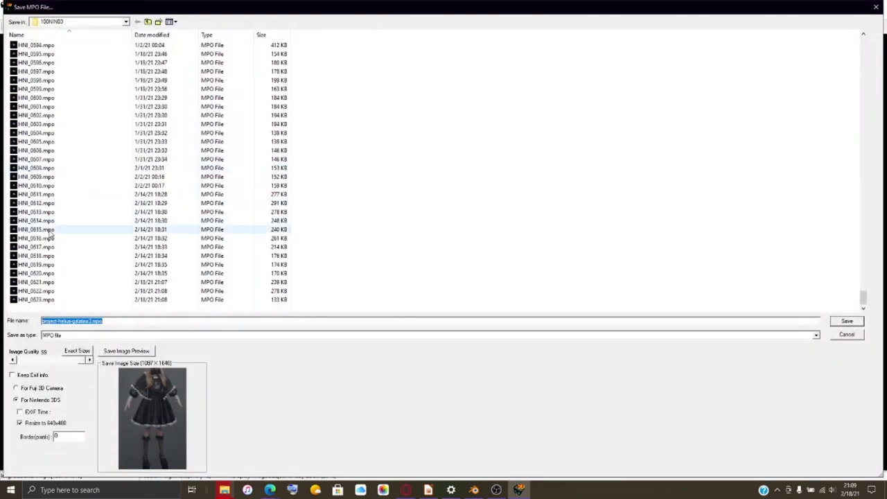
{"action": "left_click", "coordinate": [41, 299]}
{"action": "left_click", "coordinate": [69, 321]}
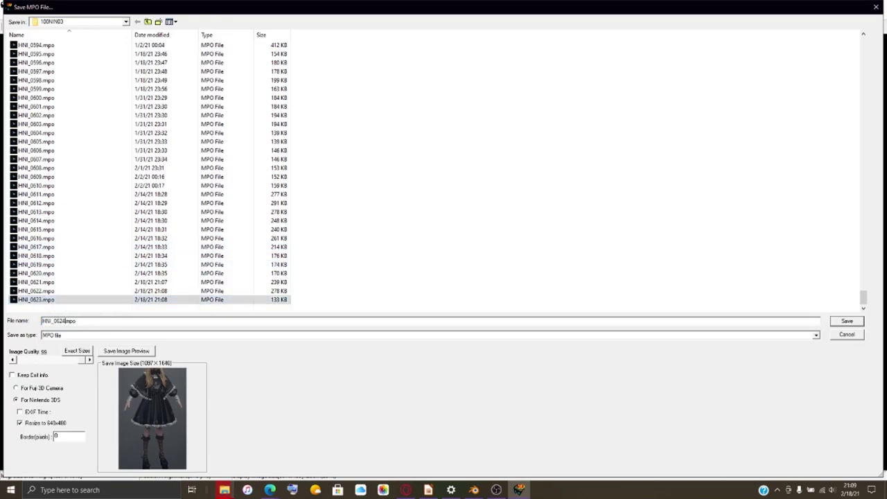
{"action": "key", "text": "Return"}
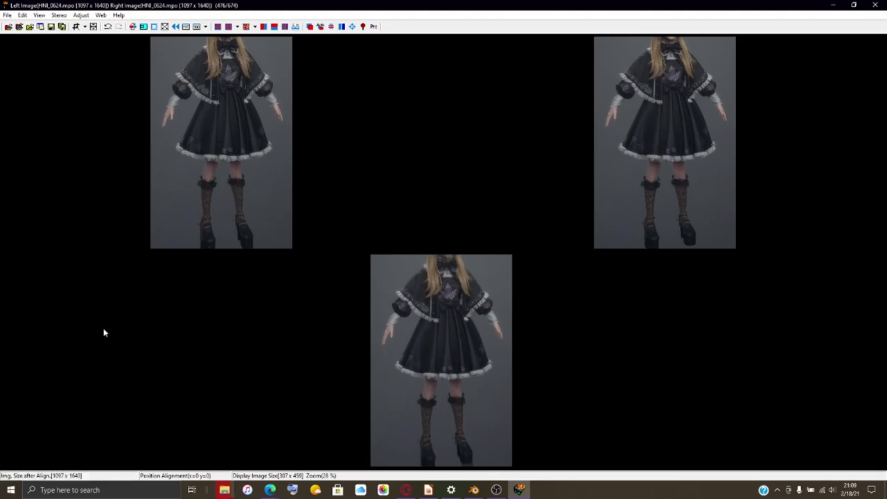
Exit StereoPhoto Maker and cancel all interrupted file transfers from Downloads to Pictures.
{"action": "left_click", "coordinate": [7, 14]}
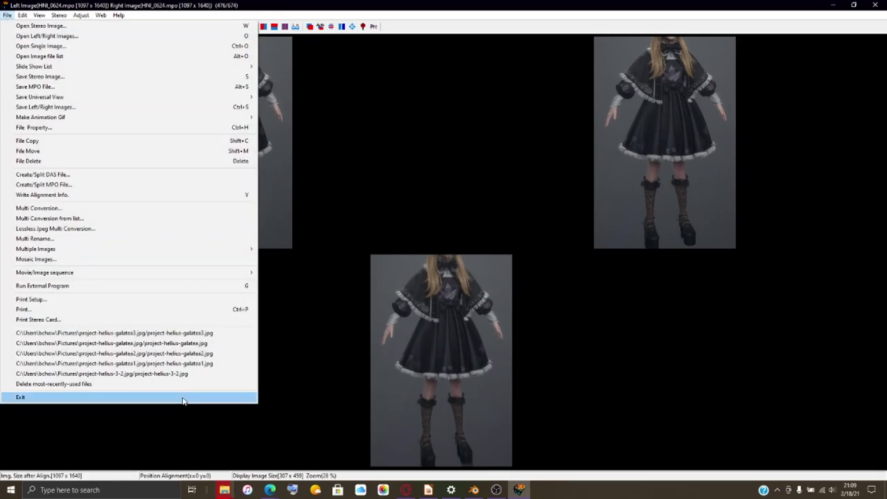
{"action": "left_click", "coordinate": [183, 397]}
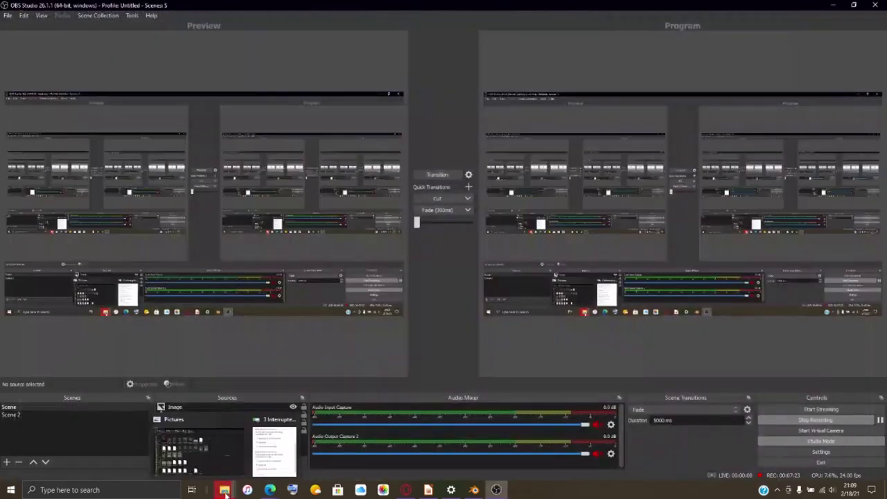
{"action": "mouse_move", "coordinate": [224, 489]}
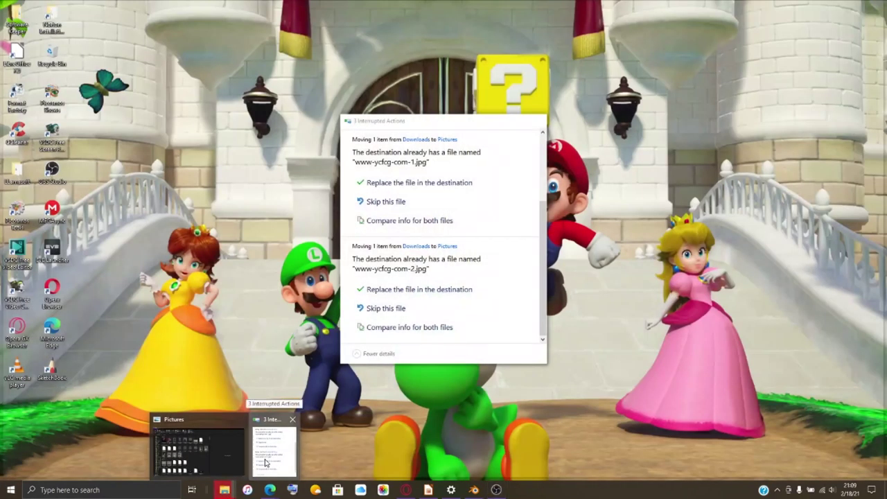
{"action": "left_click", "coordinate": [266, 463]}
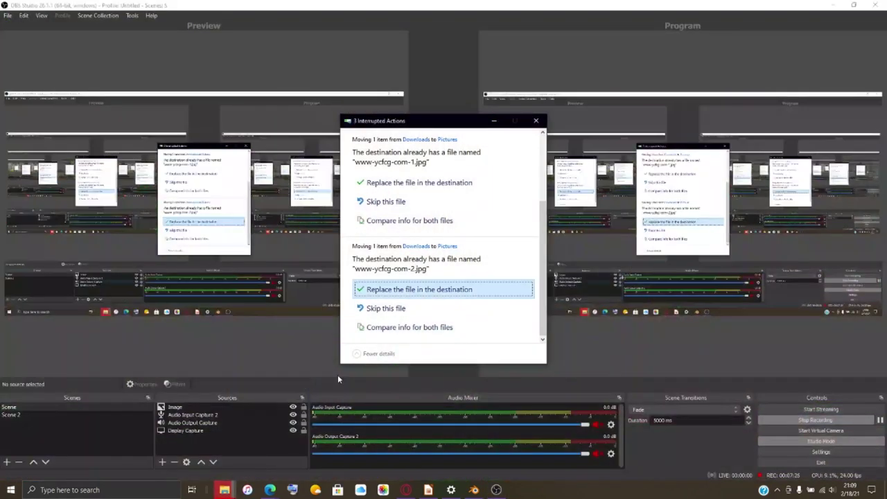
{"action": "left_click", "coordinate": [398, 296]}
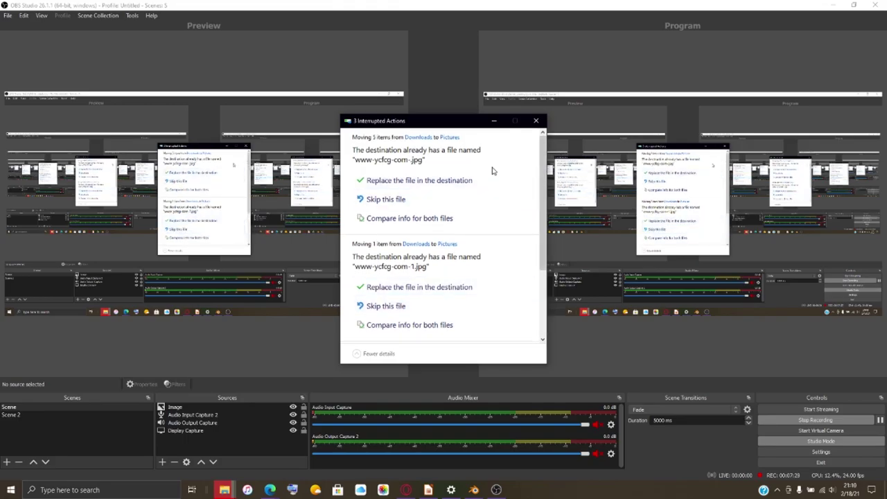
{"action": "left_click", "coordinate": [535, 121]}
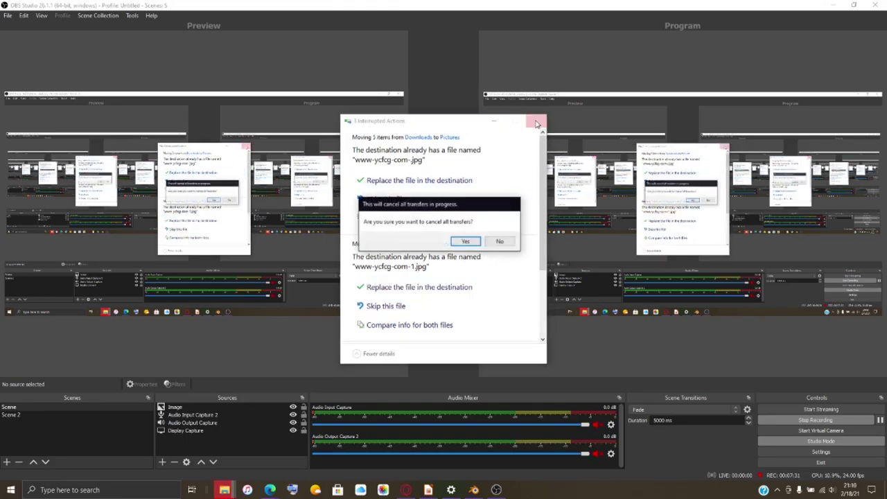
{"action": "left_click", "coordinate": [464, 241]}
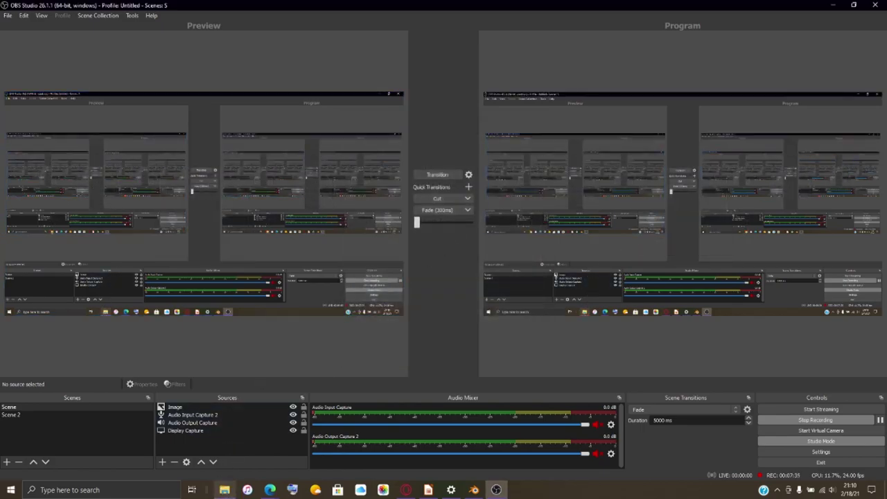
Check the contents of the Downloads and Pictures folders in File Explorer and switch back to OBS Studio.
{"action": "mouse_move", "coordinate": [224, 489]}
{"action": "left_click", "coordinate": [223, 450]}
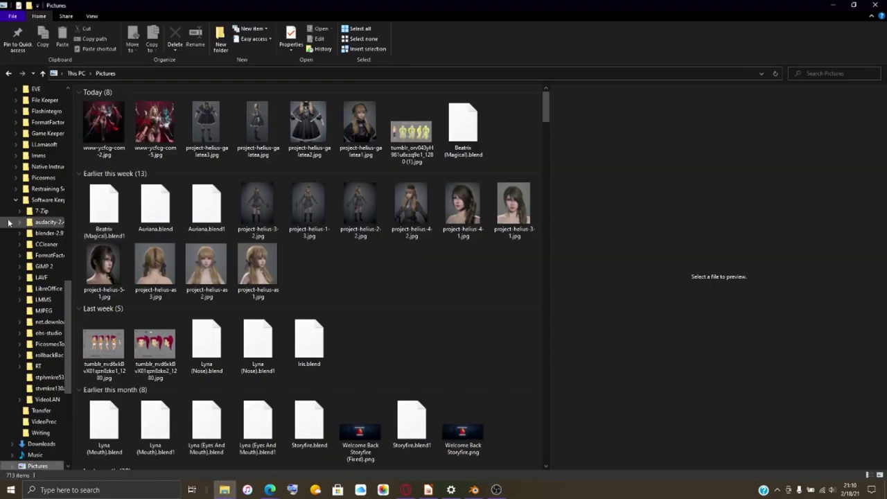
{"action": "left_click", "coordinate": [40, 115]}
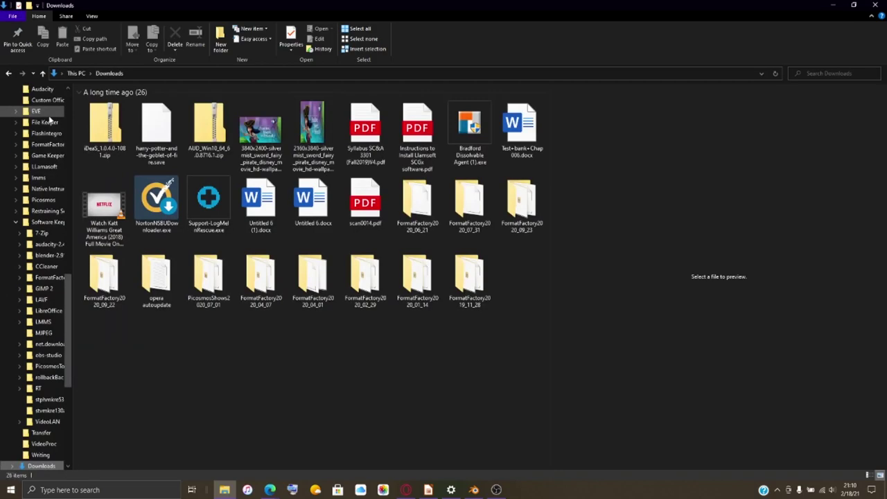
{"action": "left_click", "coordinate": [9, 73]}
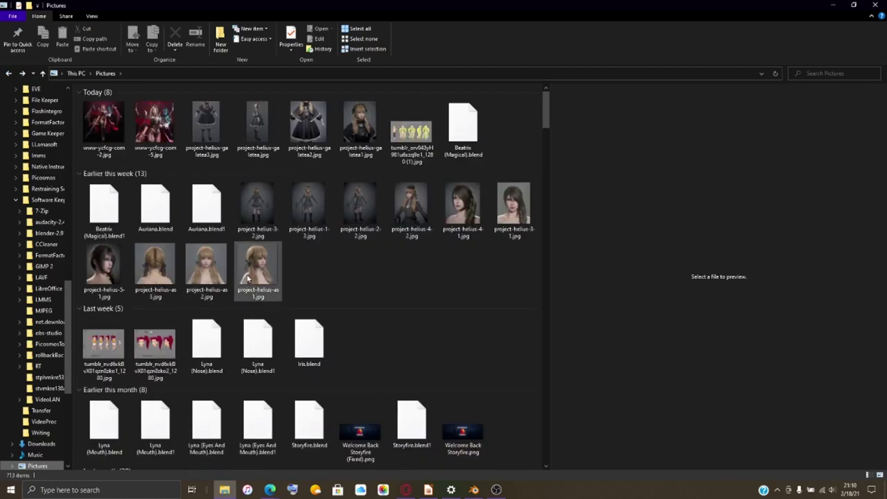
{"action": "left_click", "coordinate": [496, 489]}
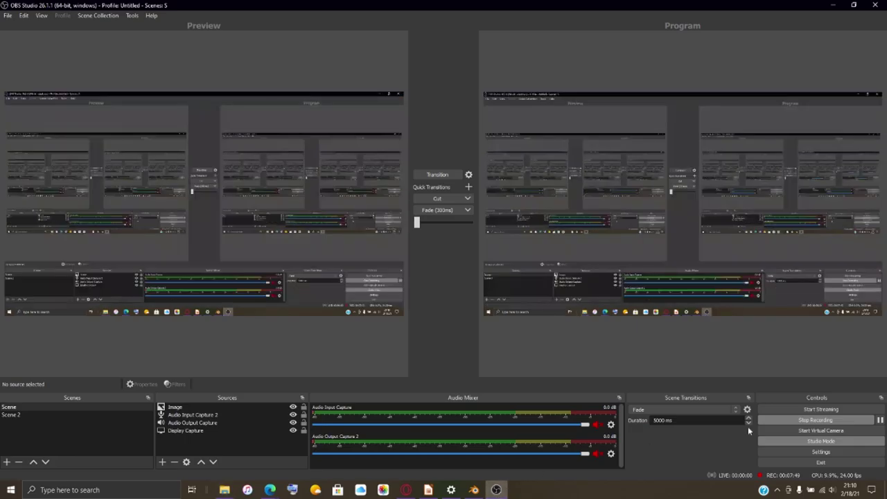